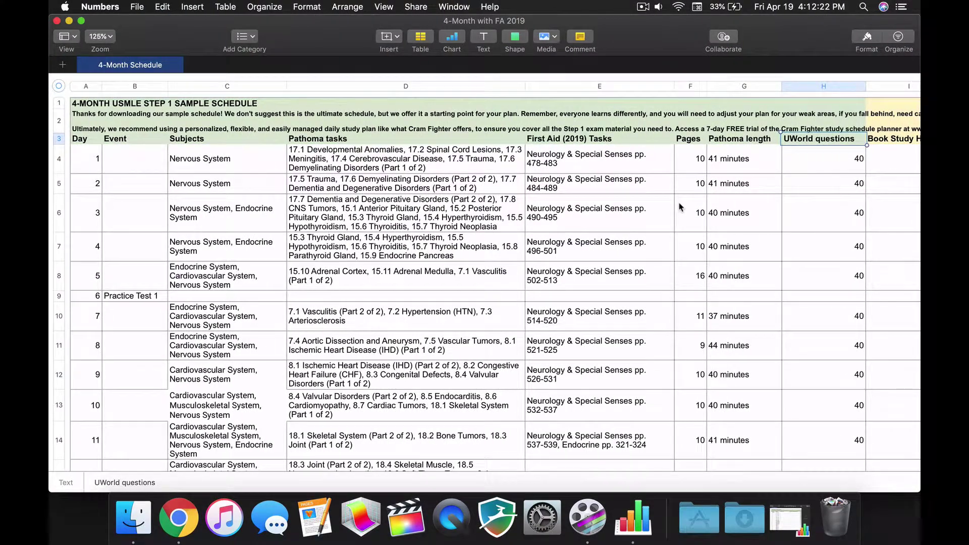
# Review the Pathoma, First Aid (2019) and UWorld task columns in the planning spreadsheet.
pyautogui.click(363, 141)
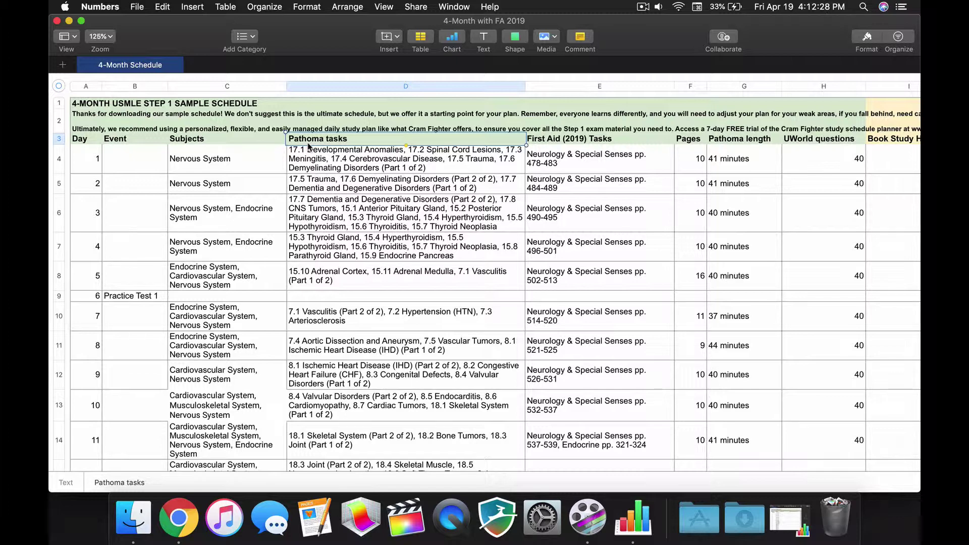
pyautogui.click(601, 148)
pyautogui.click(819, 144)
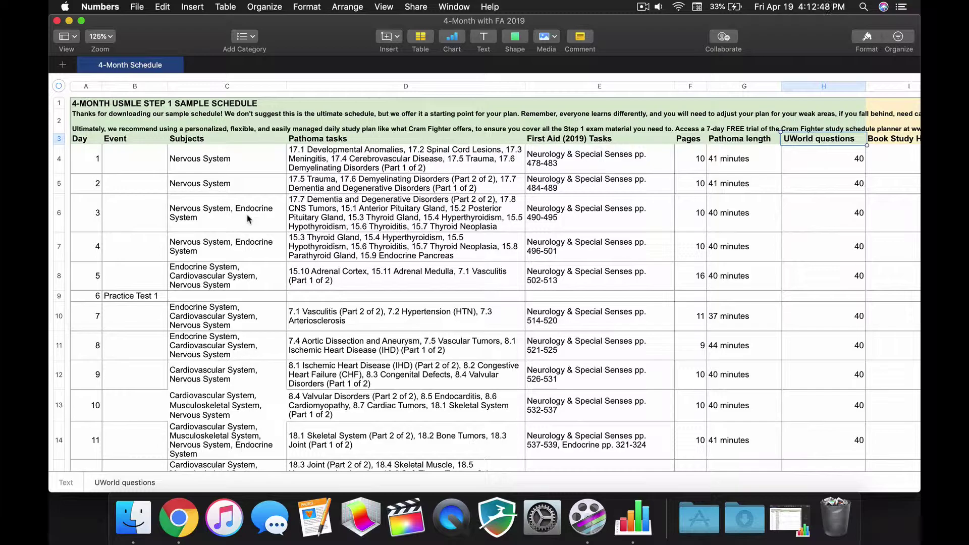
pyautogui.scroll(-5, 135, 237)
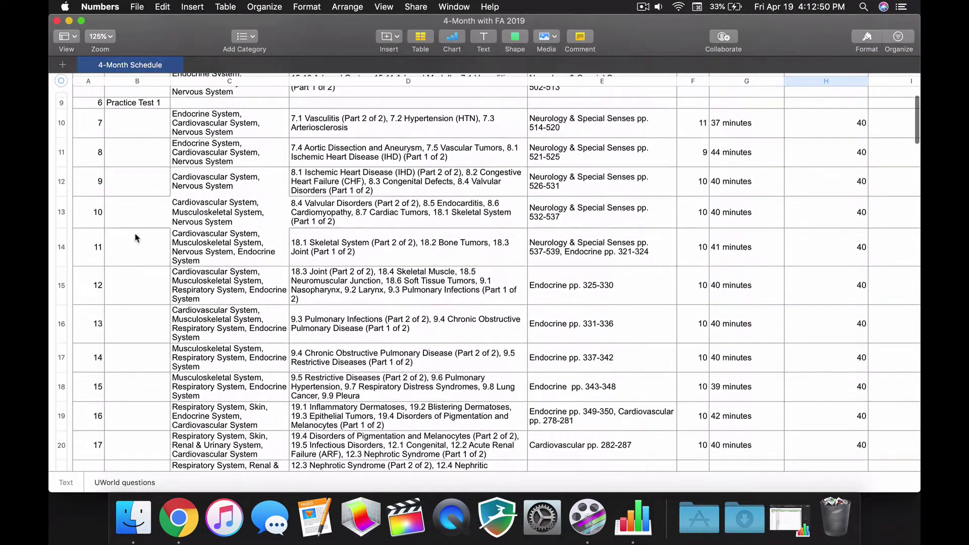
pyautogui.scroll(-20, 136, 238)
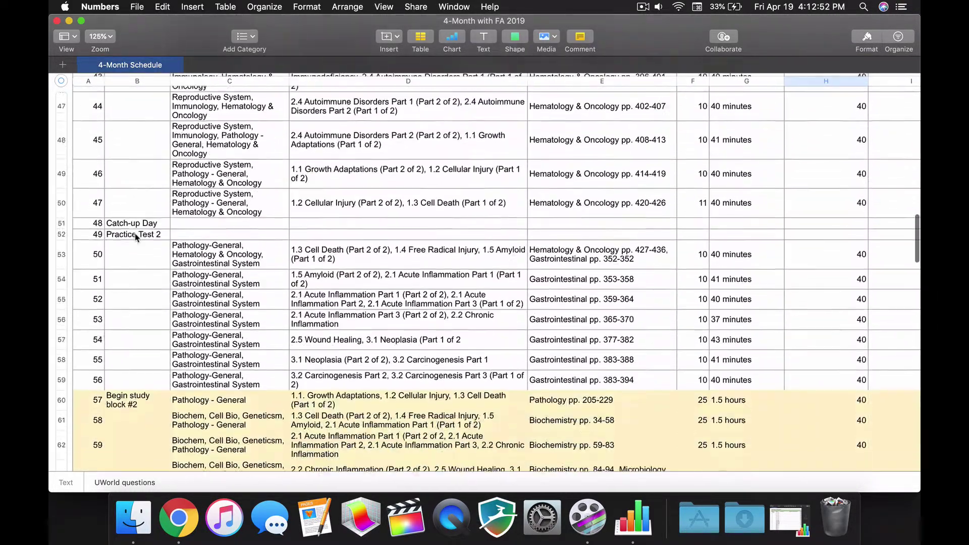
pyautogui.scroll(-4, 136, 237)
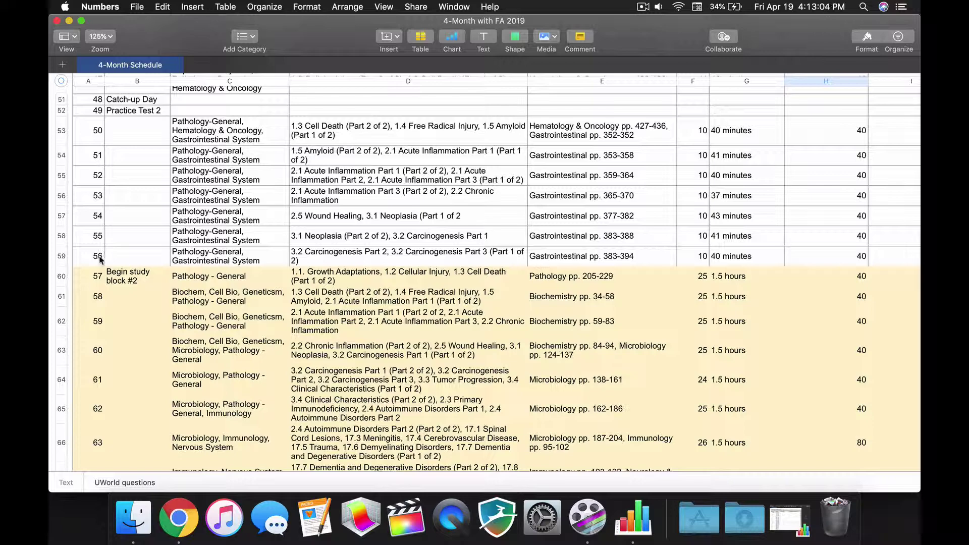
pyautogui.scroll(-3, 132, 335)
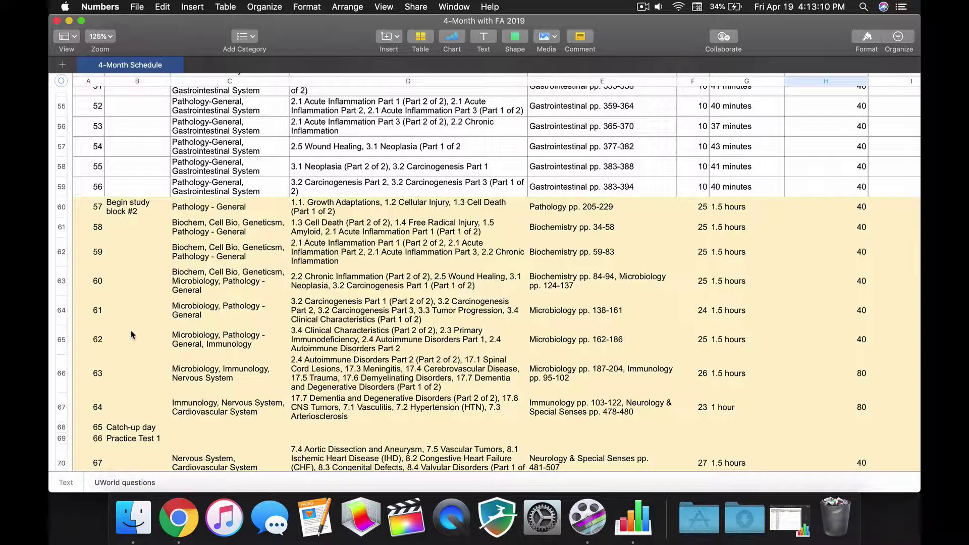
pyautogui.scroll(-20, 132, 335)
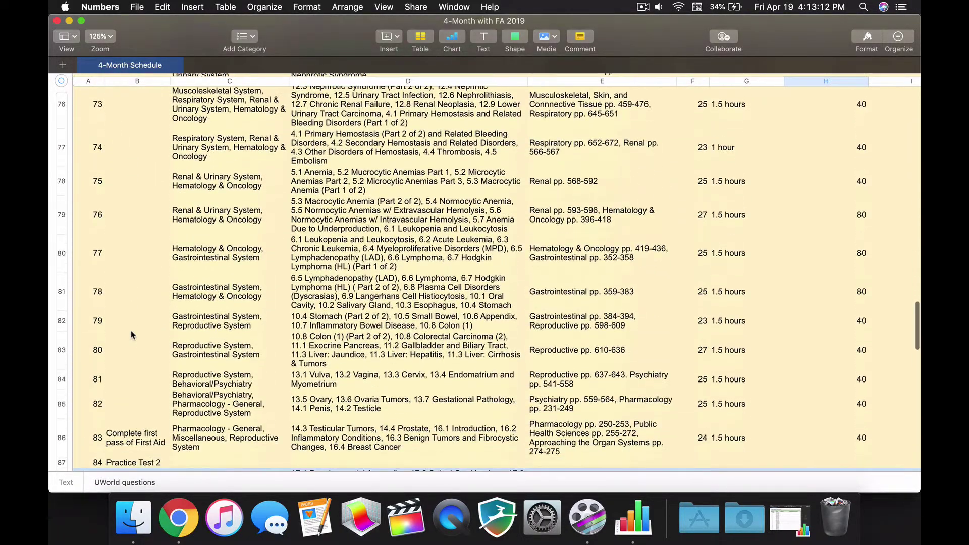
pyautogui.scroll(-2, 131, 334)
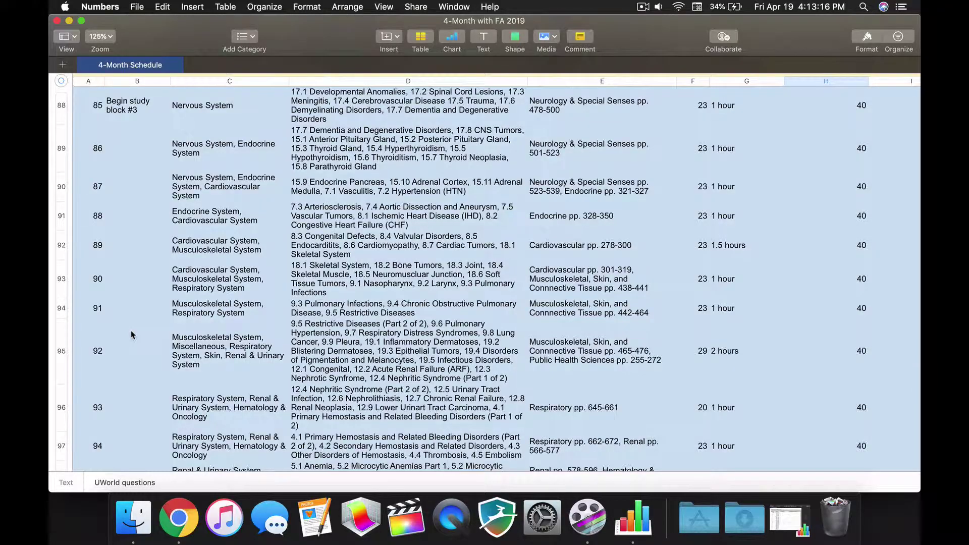
pyautogui.scroll(10, 131, 334)
pyautogui.scroll(20, 131, 335)
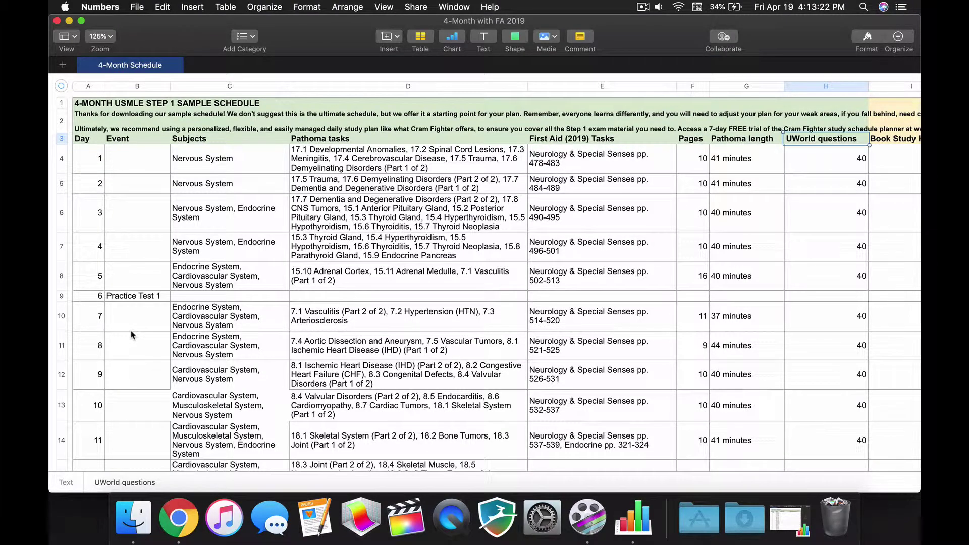
# Set the USMLE Step 1 exam date to August 10, 2019 and add the exam.
pyautogui.hotkey('ctrl', 'Right')
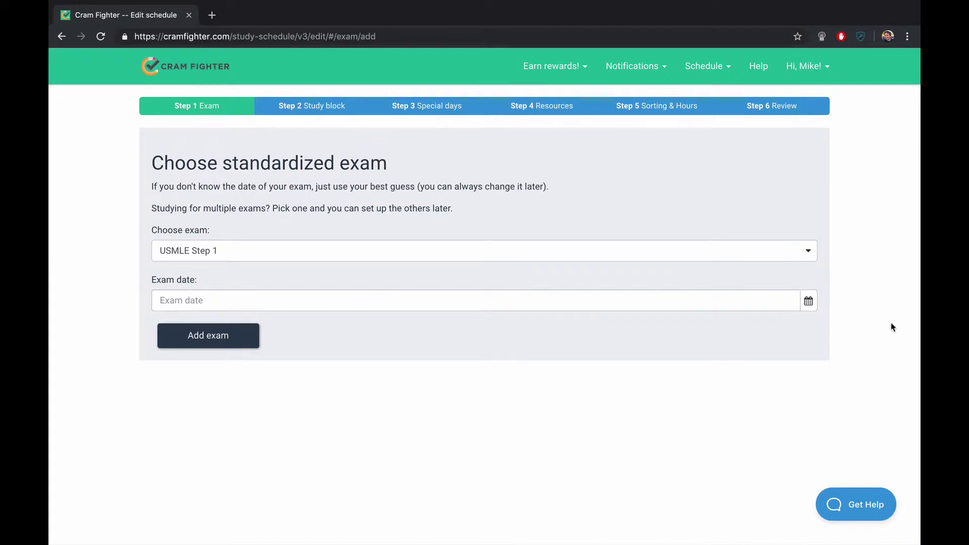
pyautogui.click(808, 301)
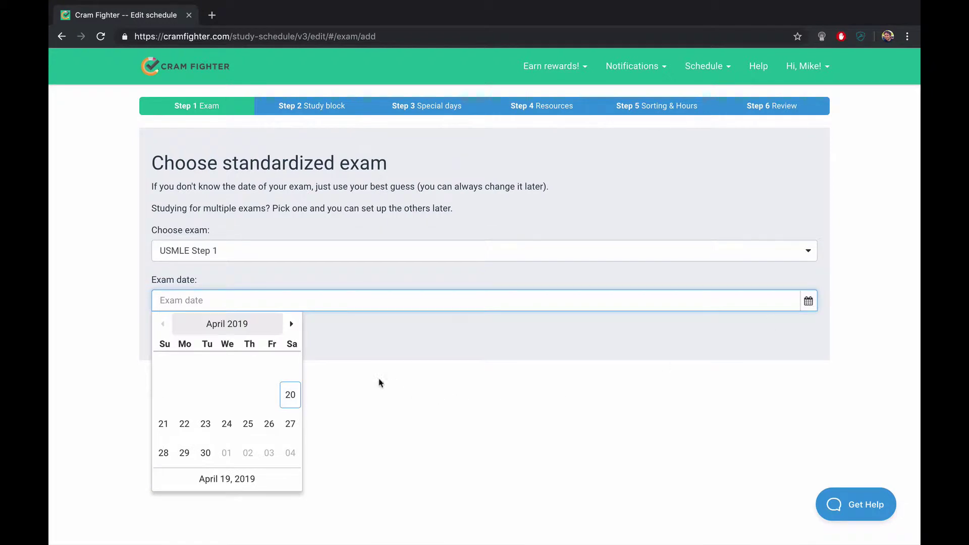
pyautogui.click(292, 324)
pyautogui.click(291, 324)
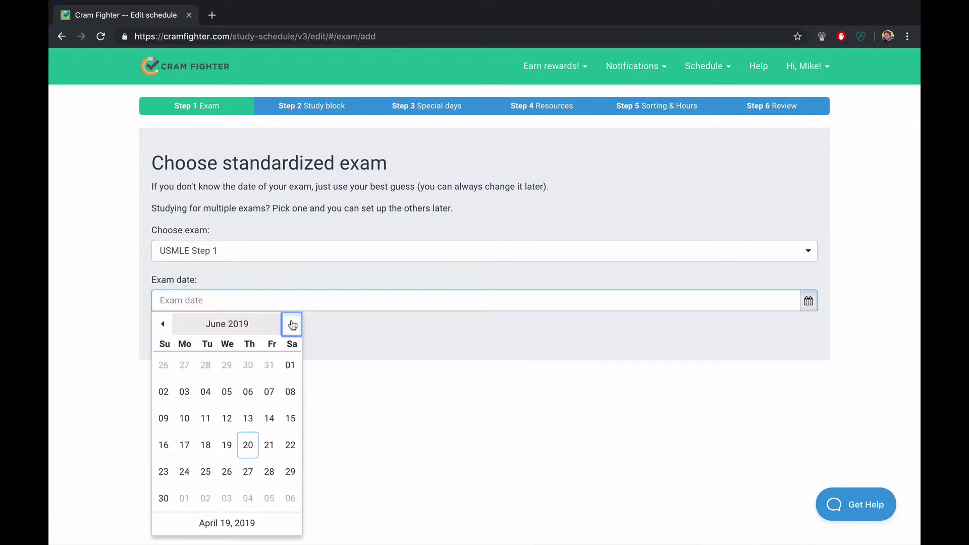
pyautogui.click(292, 324)
pyautogui.click(292, 324)
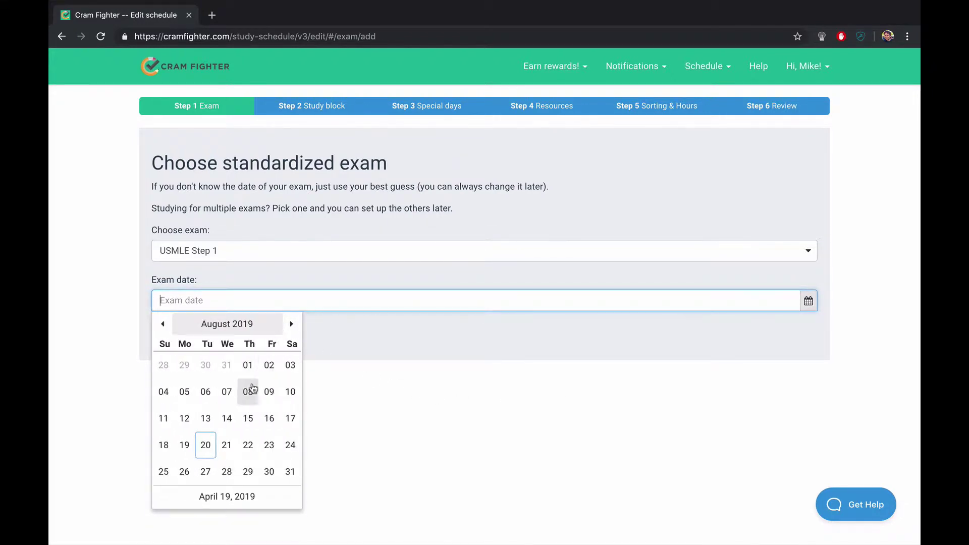
pyautogui.click(289, 391)
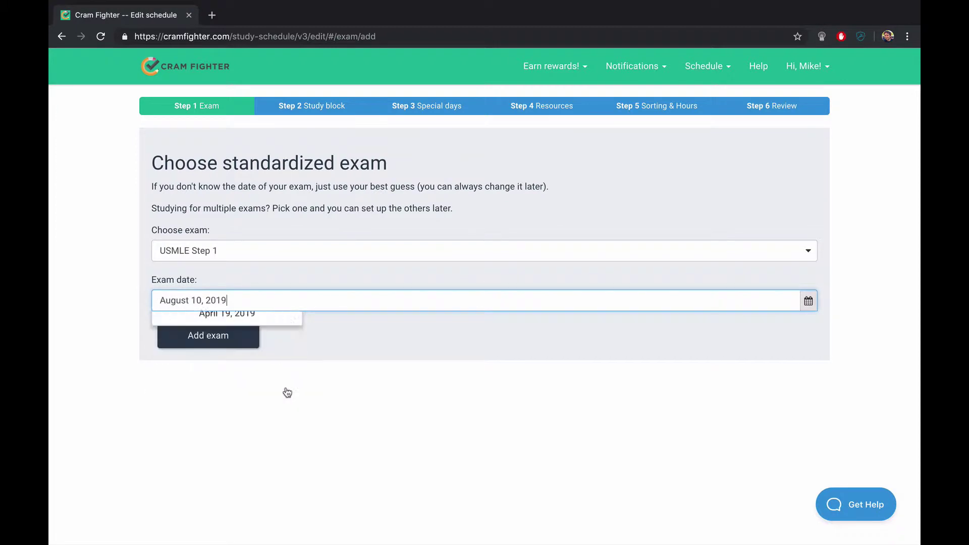
pyautogui.click(214, 343)
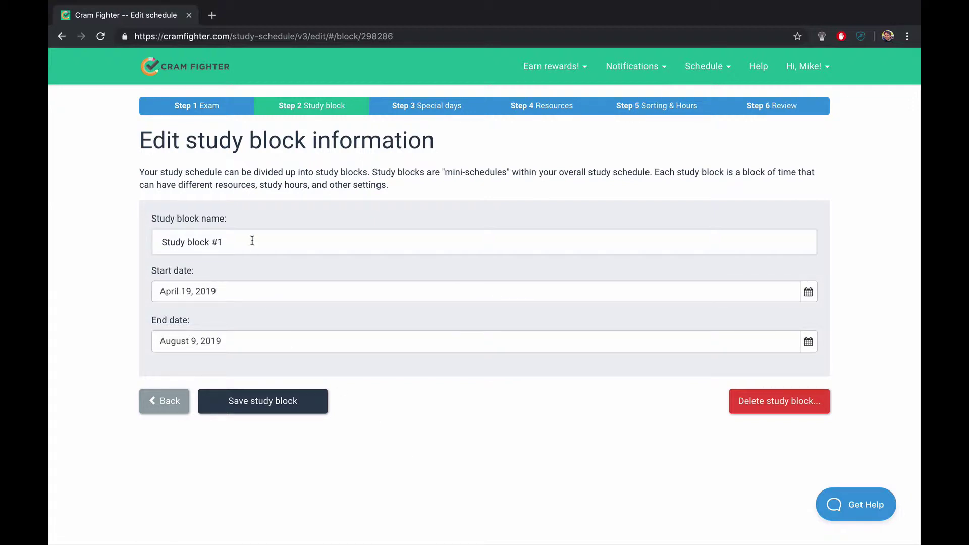
# Change Study block #1's end date to June 12, 2019 and save the block.
pyautogui.click(811, 345)
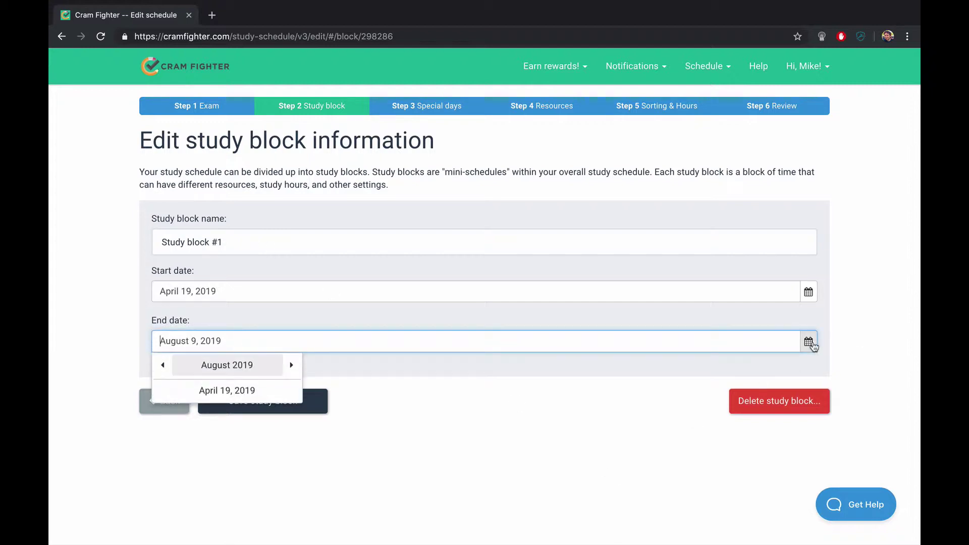
pyautogui.click(162, 371)
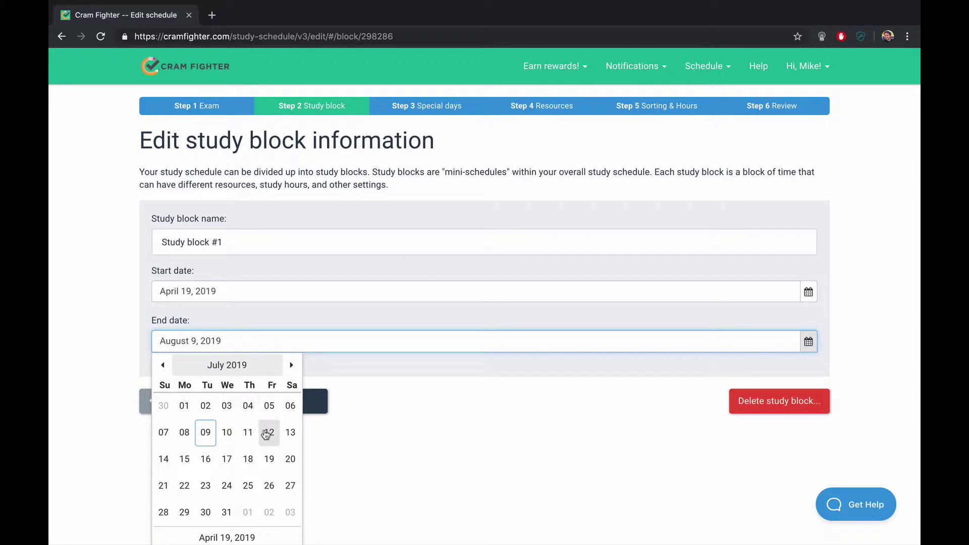
pyautogui.click(161, 366)
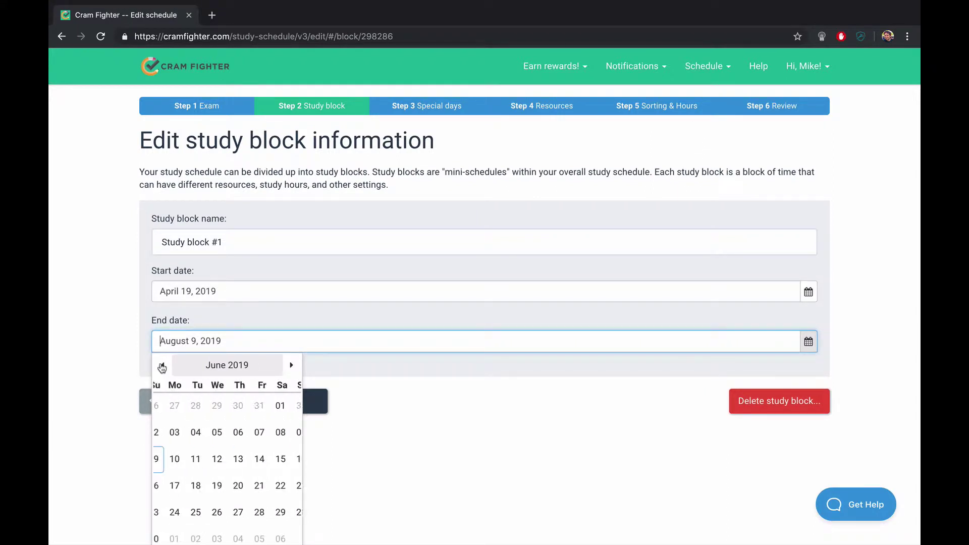
pyautogui.click(227, 459)
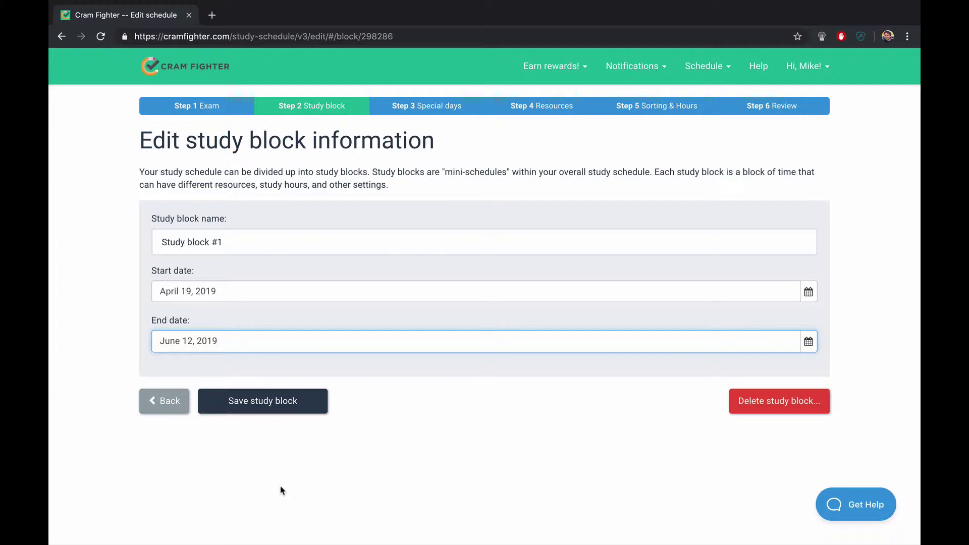
pyautogui.click(273, 401)
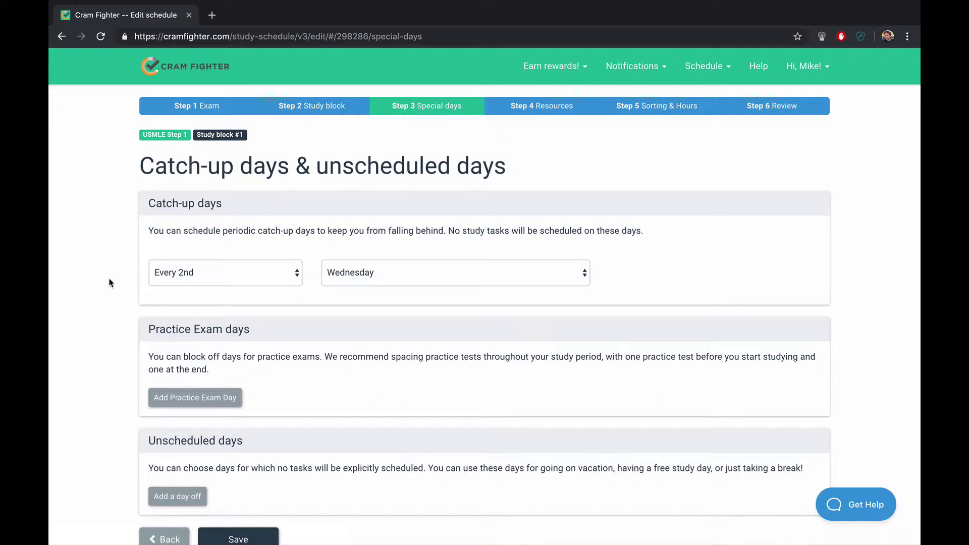
# Add a practice exam day named NBME dated April 30, 2019, then save the special days.
pyautogui.scroll(-1, 110, 282)
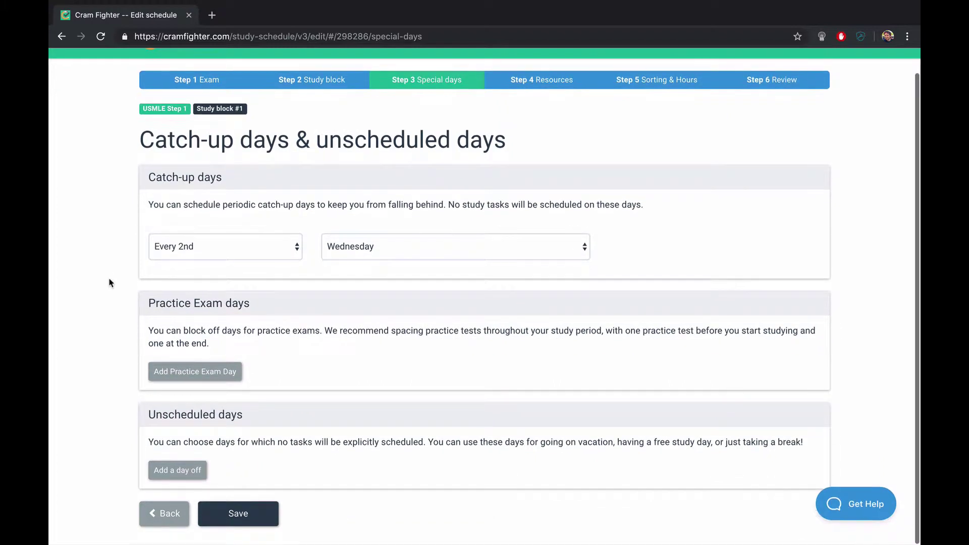
pyautogui.click(185, 379)
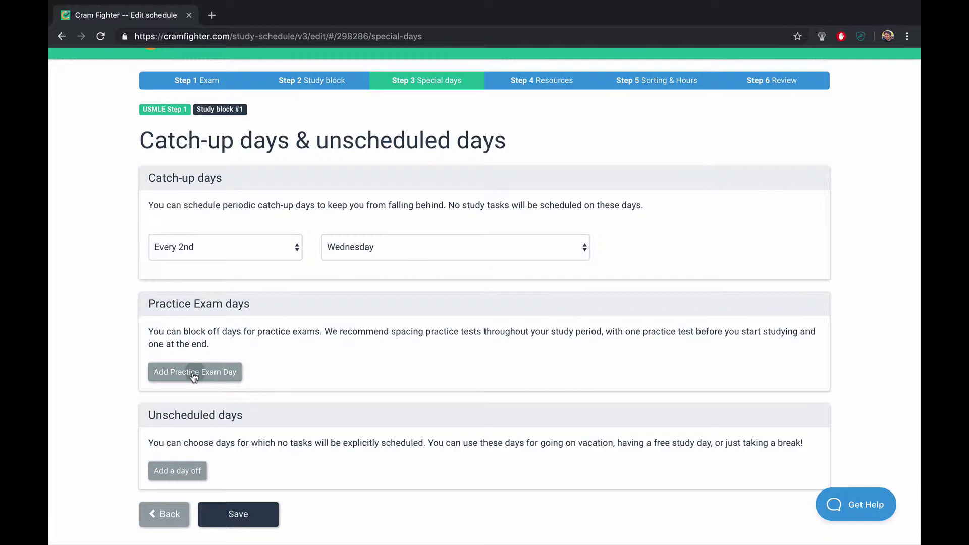
pyautogui.click(203, 399)
pyautogui.write('NBME')
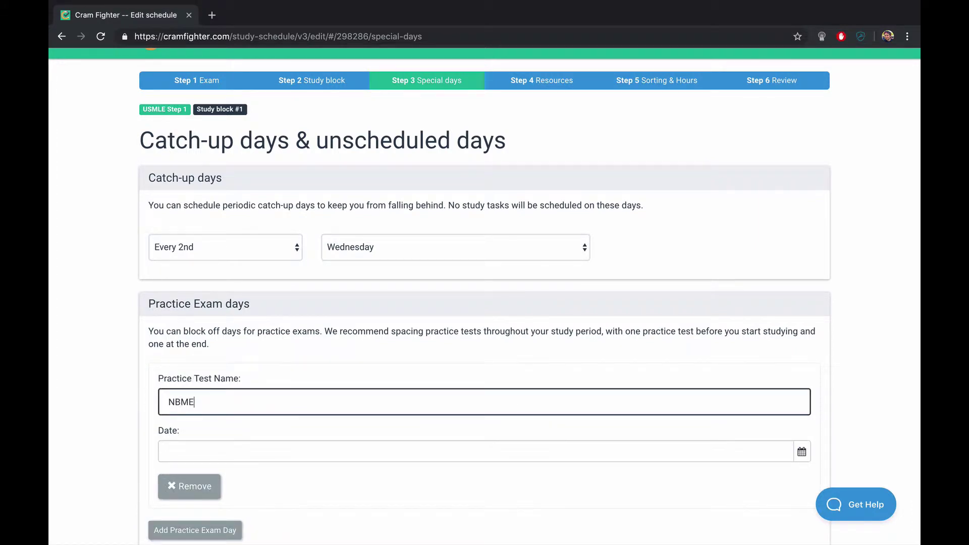
pyautogui.scroll(-3, 419, 508)
pyautogui.click(802, 313)
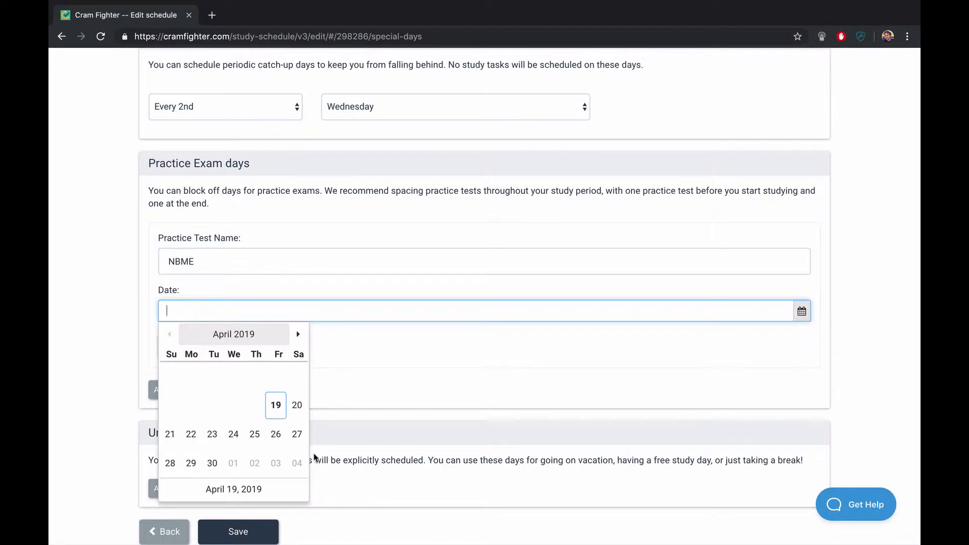
pyautogui.click(211, 463)
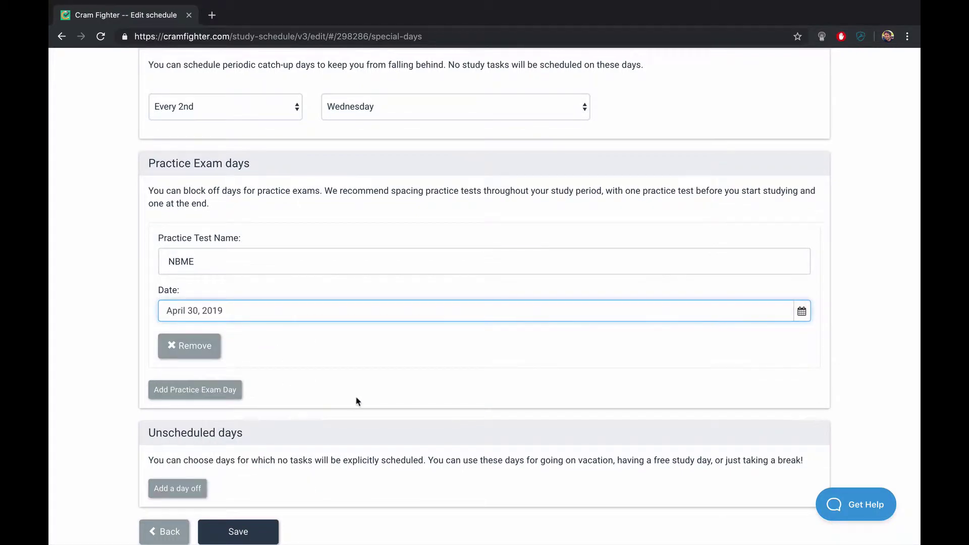
pyautogui.scroll(-1, 357, 401)
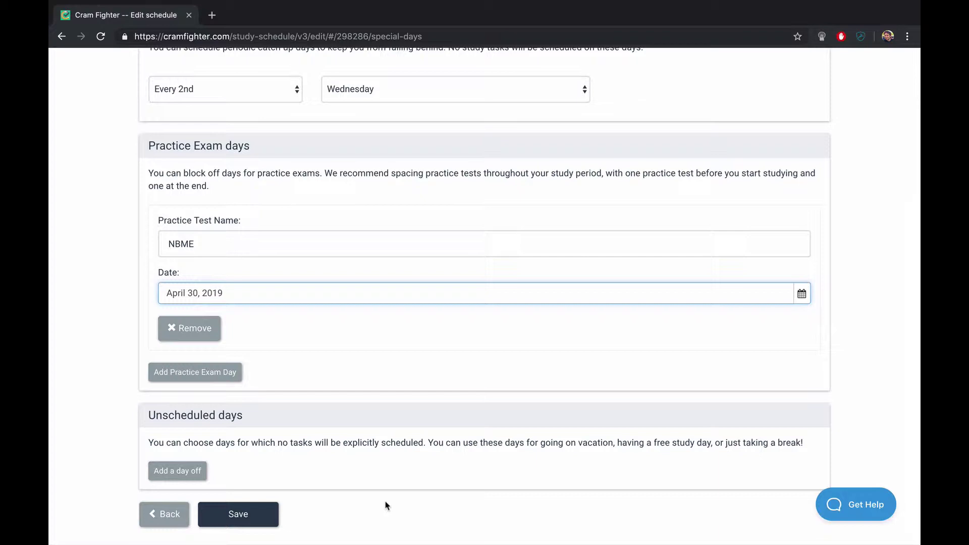
pyautogui.click(244, 514)
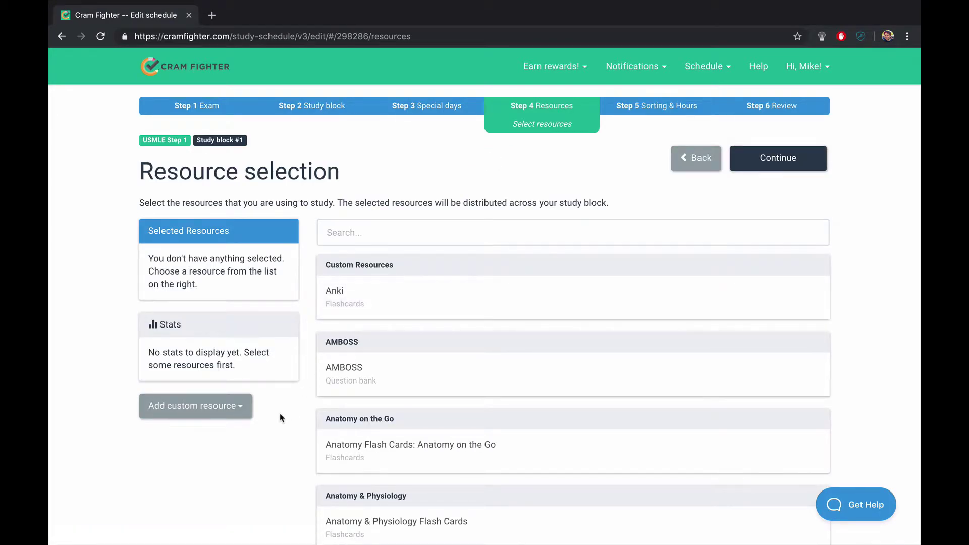
# Find Pathoma and add all of its lectures to the block.
pyautogui.click(375, 231)
pyautogui.write('pathoma')
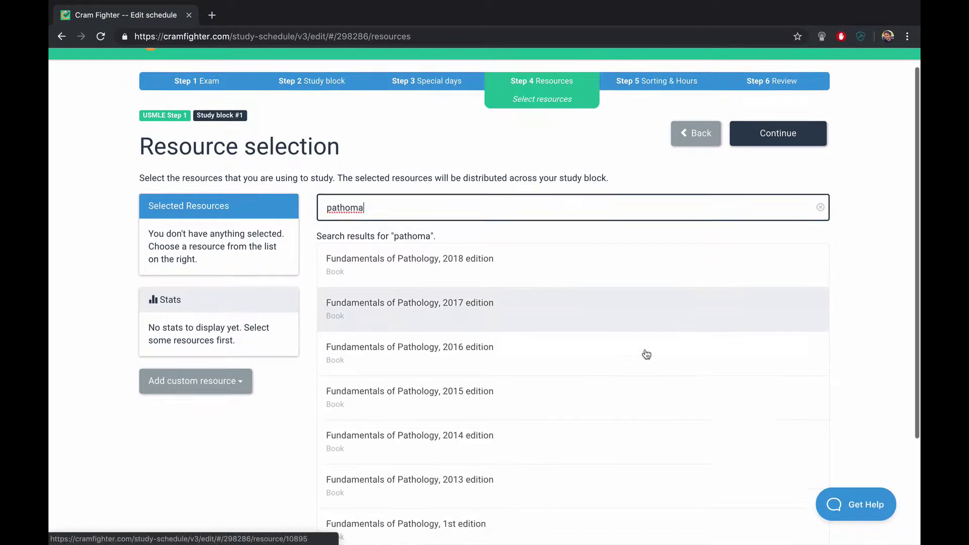
pyautogui.scroll(-5, 641, 353)
pyautogui.click(465, 457)
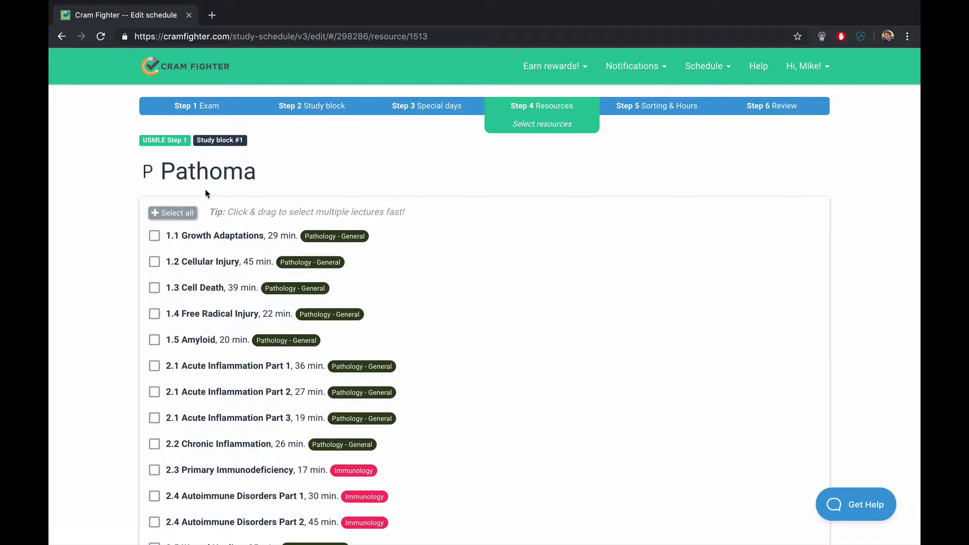
pyautogui.click(165, 214)
pyautogui.scroll(-20, 607, 394)
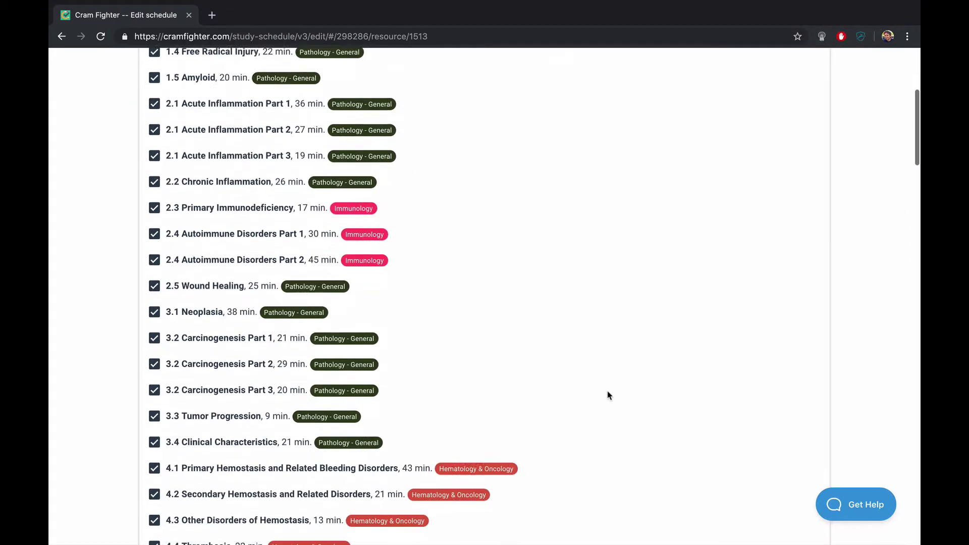
pyautogui.scroll(-20, 609, 395)
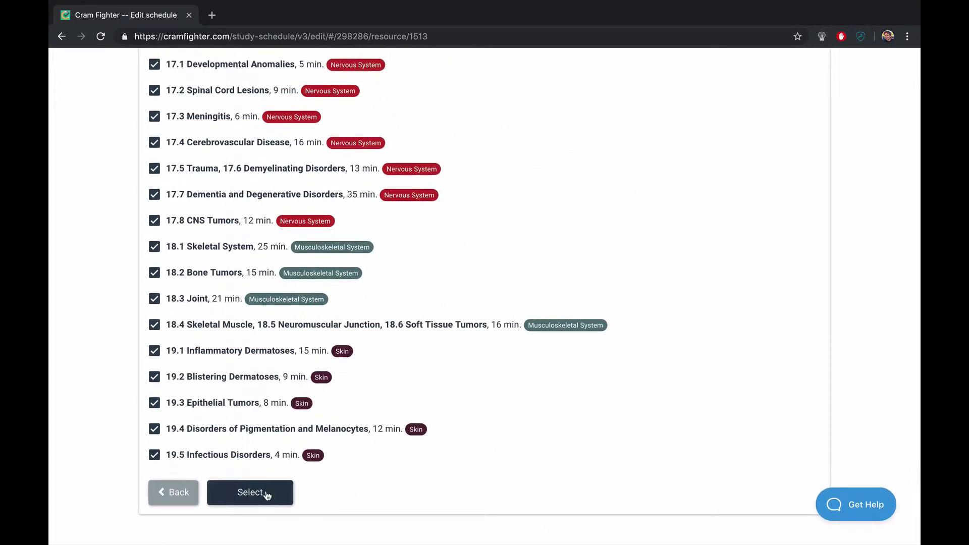
pyautogui.click(266, 495)
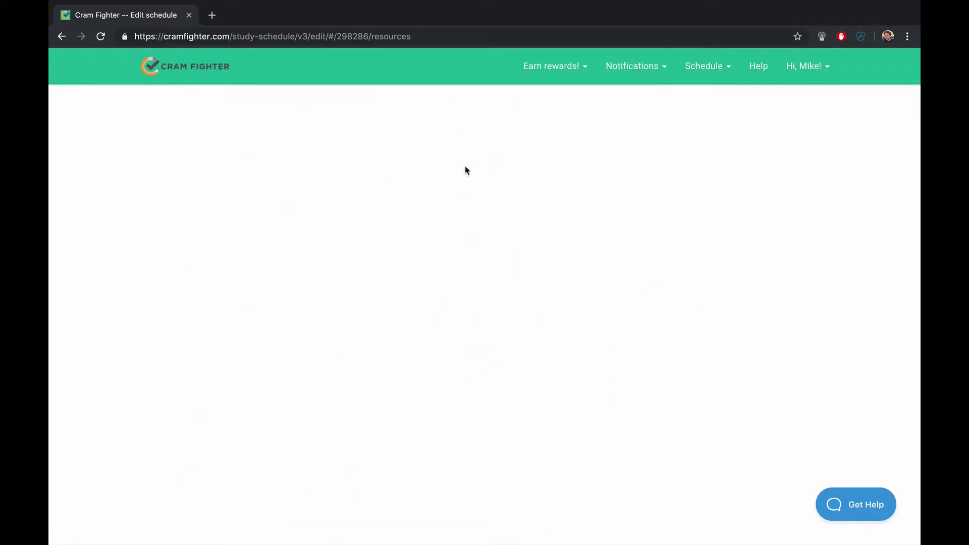
# Select First Aid 2019 chapters except Guide To Efficient Exam Preparation and Special Situations.
pyautogui.click(454, 228)
pyautogui.write('first aid')
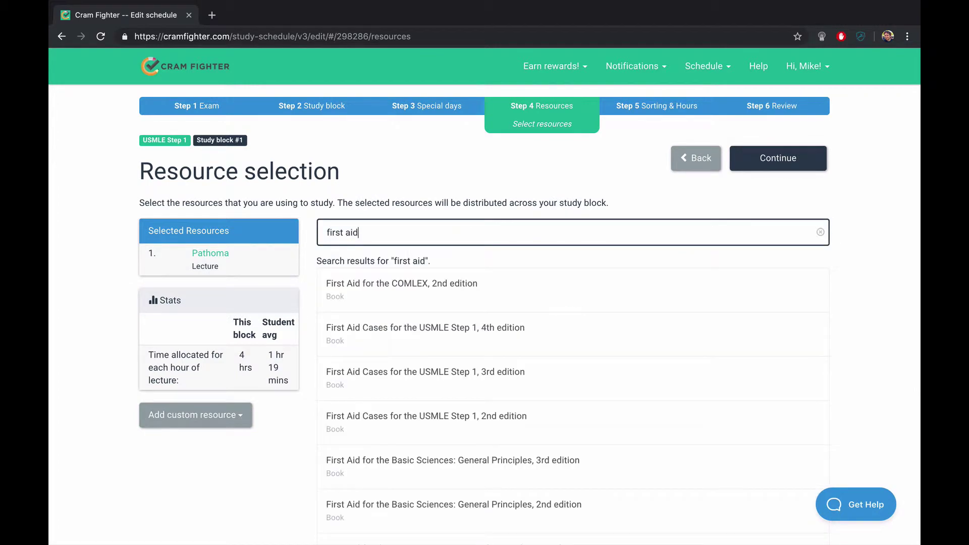
pyautogui.scroll(-6, 507, 419)
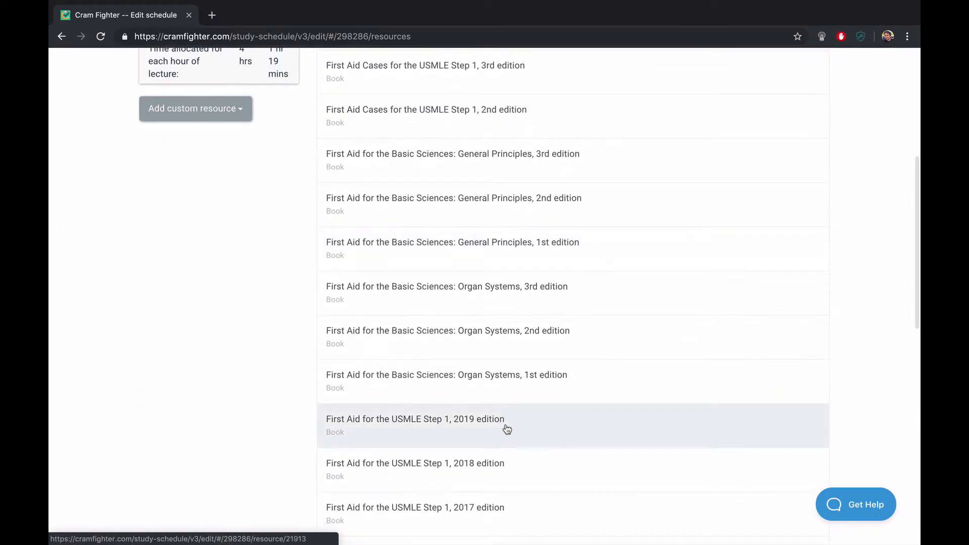
pyautogui.click(507, 429)
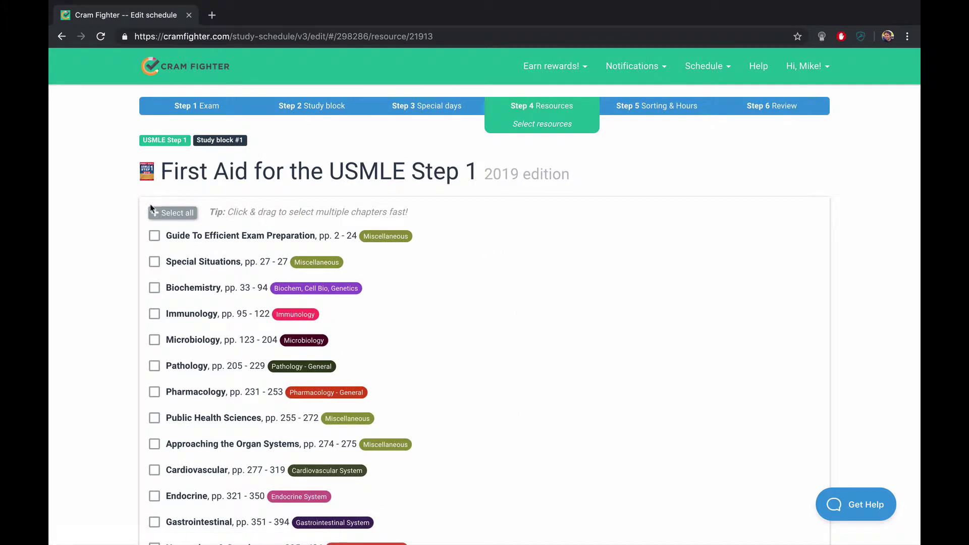
pyautogui.click(151, 209)
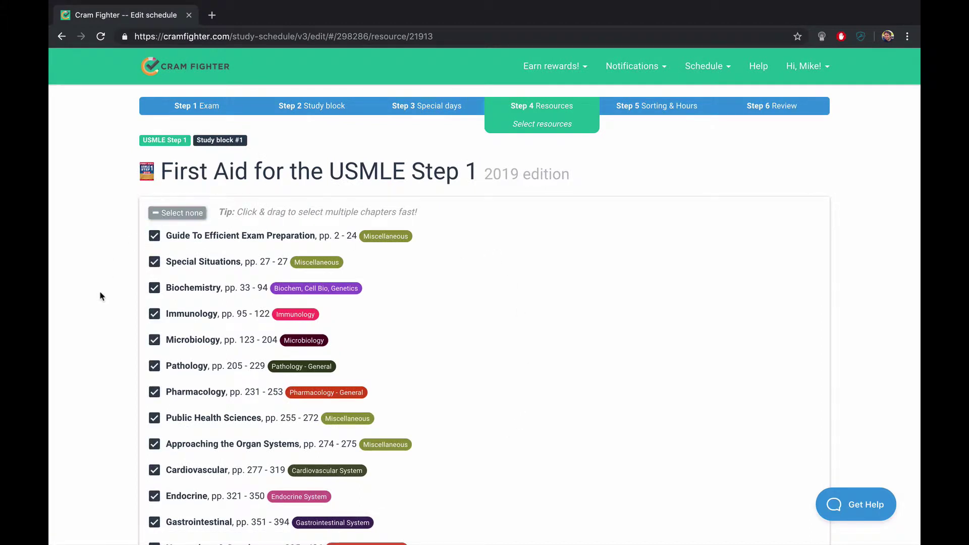
pyautogui.click(154, 237)
pyautogui.click(156, 266)
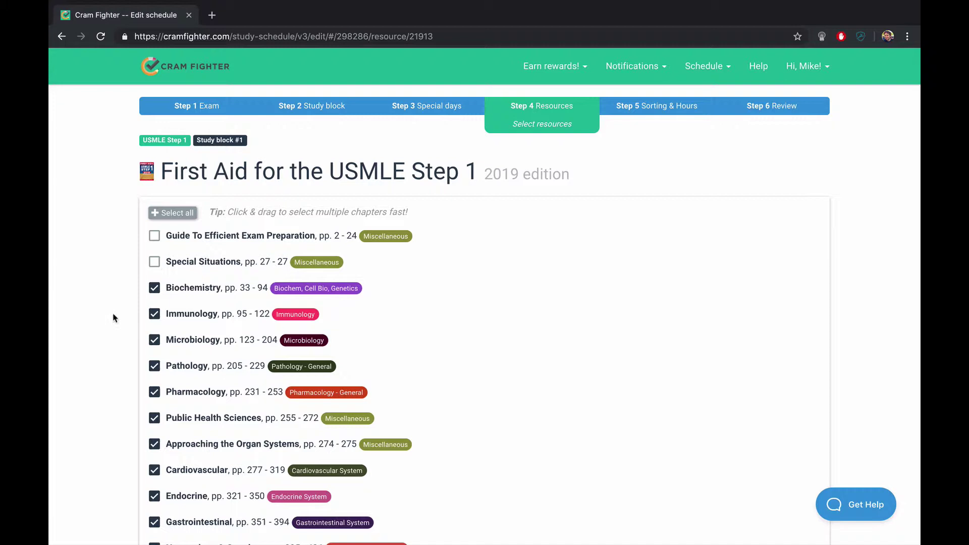
pyautogui.scroll(-5, 102, 343)
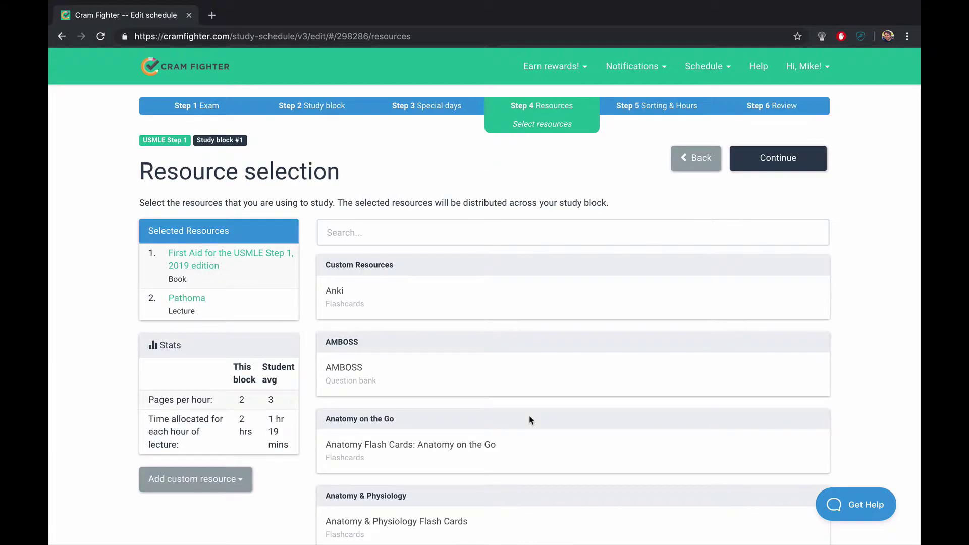
# Add UWorld with a total of 2400 questions, save it, and continue to sorting.
pyautogui.click(385, 225)
pyautogui.write('uworl')
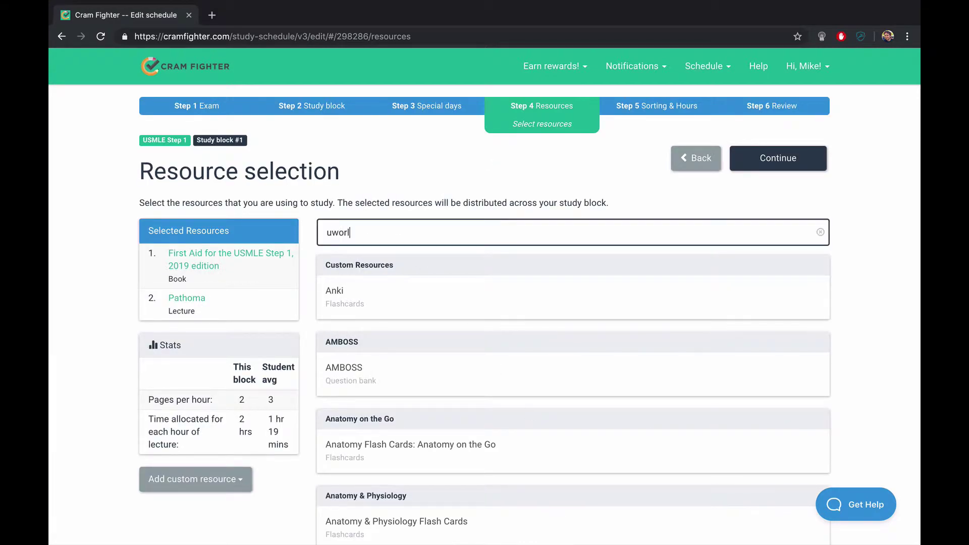
pyautogui.write('d')
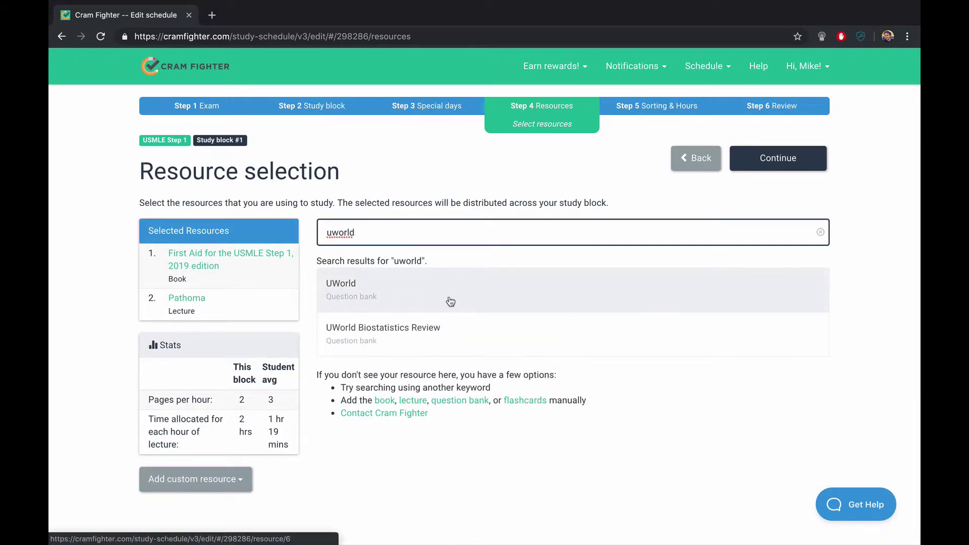
pyautogui.click(451, 302)
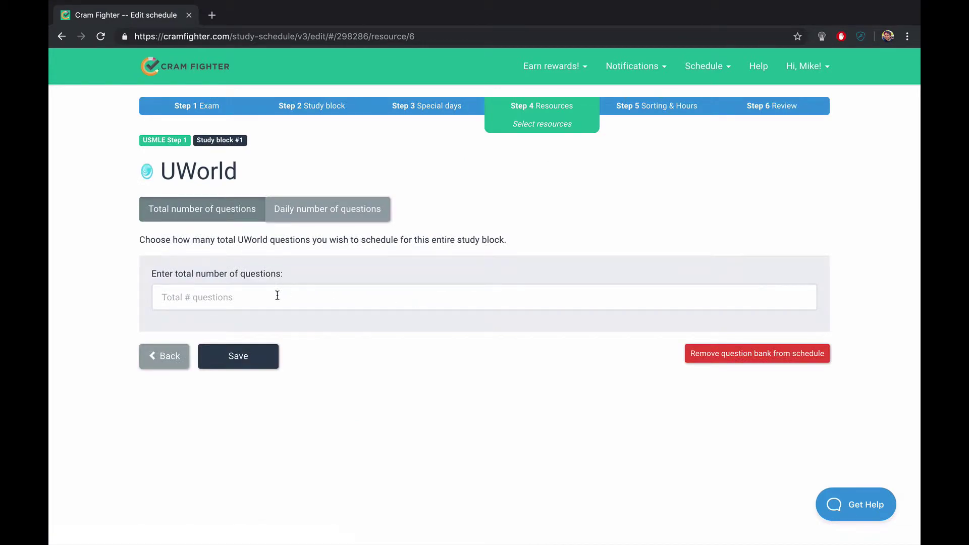
pyautogui.click(254, 298)
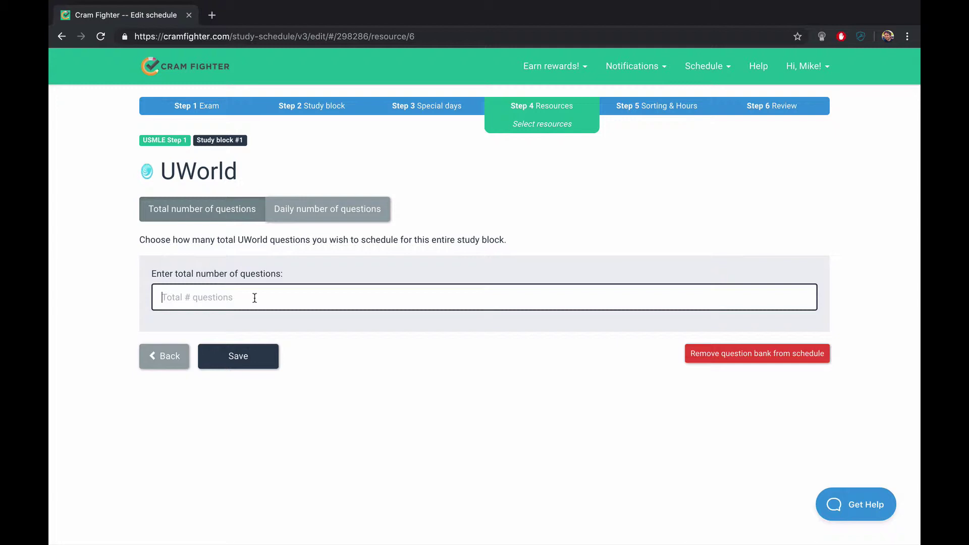
pyautogui.write('2400')
pyautogui.click(327, 211)
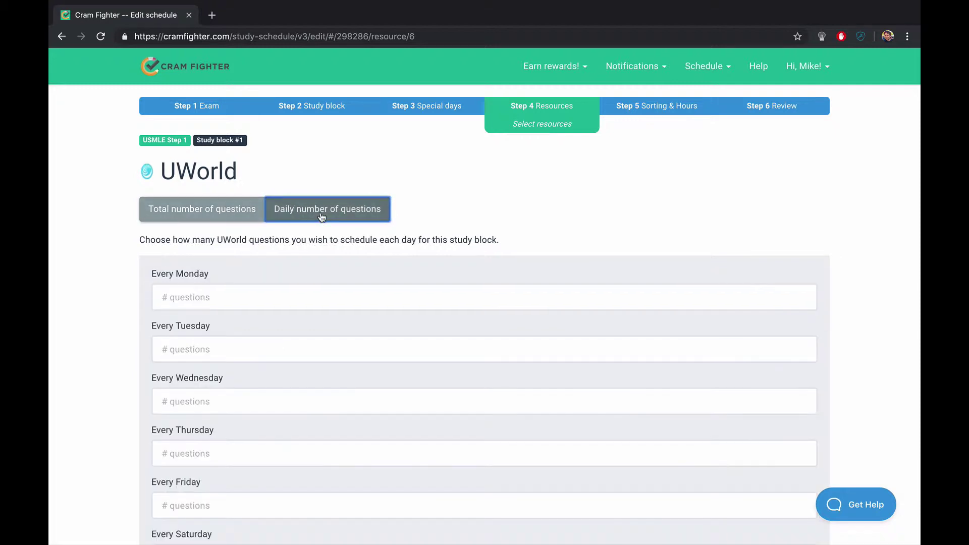
pyautogui.click(195, 297)
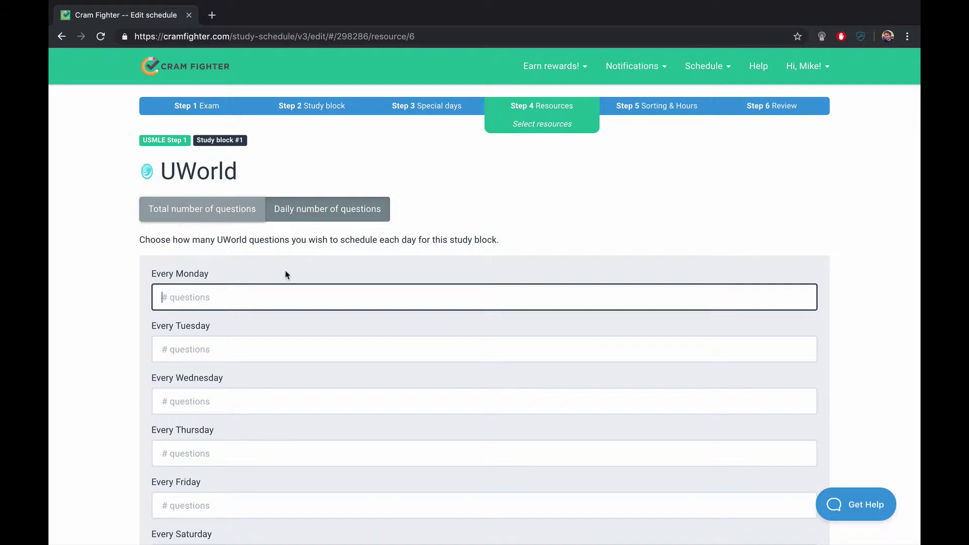
pyautogui.click(225, 214)
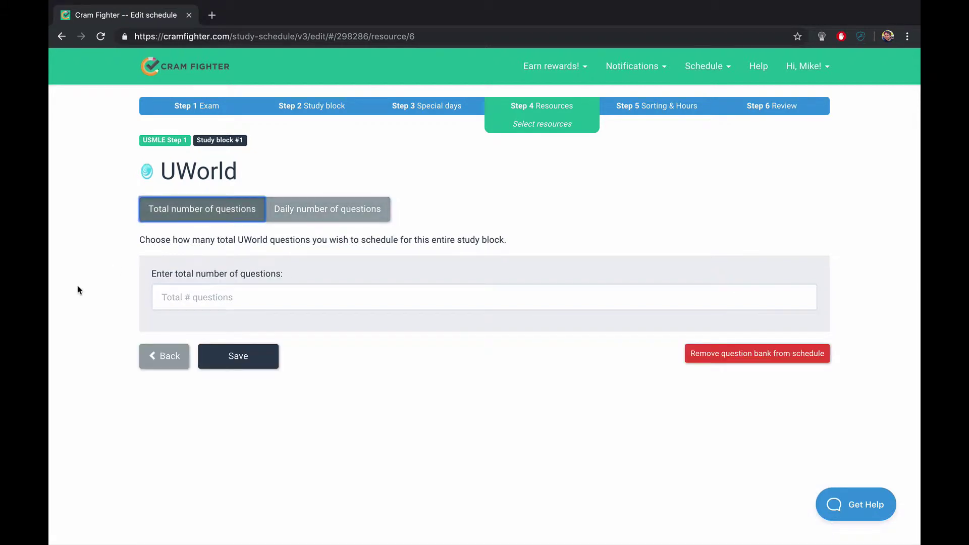
pyautogui.click(182, 297)
pyautogui.write('2400')
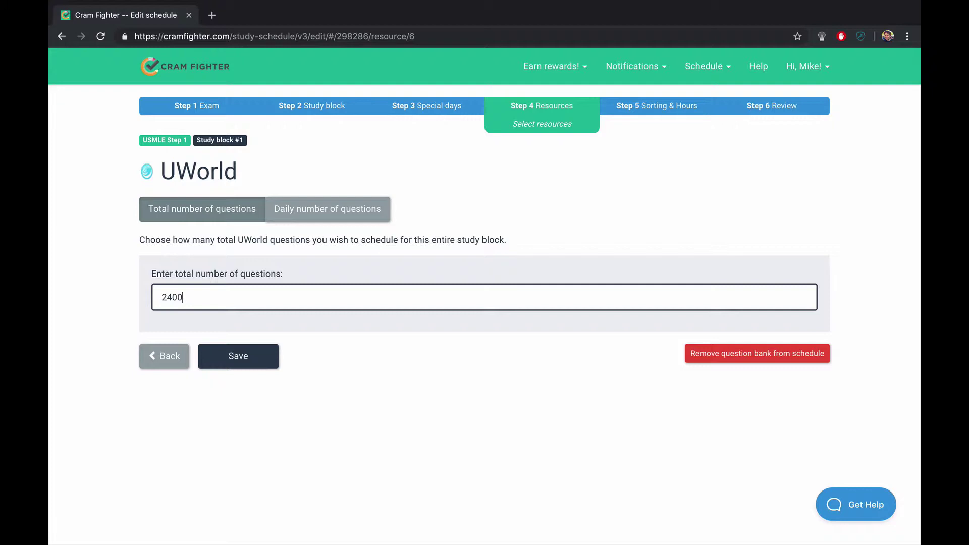
pyautogui.click(245, 369)
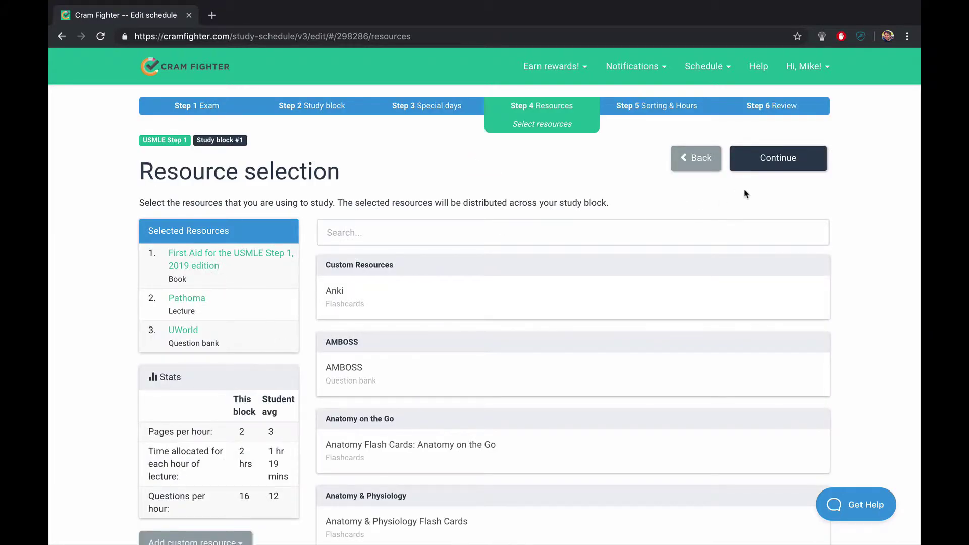
pyautogui.click(789, 162)
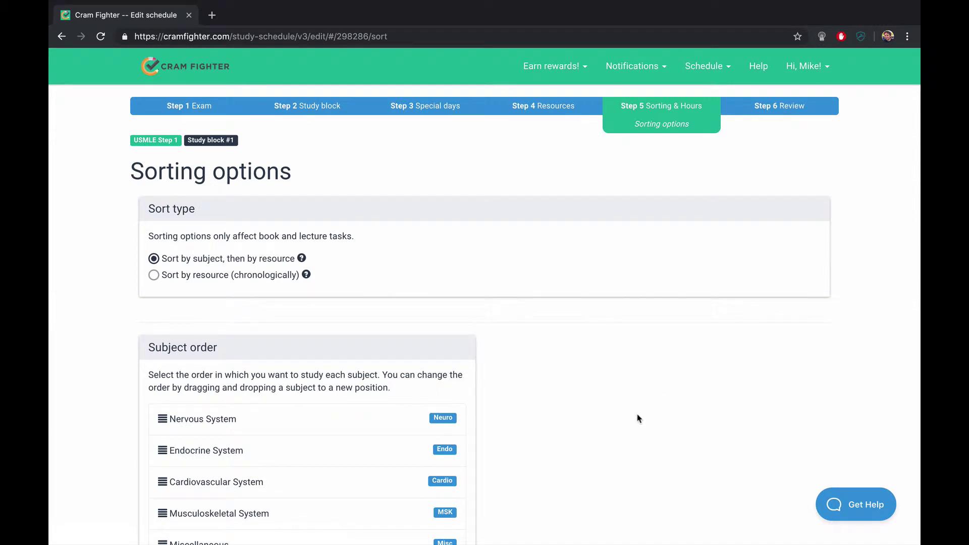
# Move Respiratory System directly below Nervous System in the subject order and save.
pyautogui.scroll(-2, 638, 416)
pyautogui.scroll(-2, 639, 419)
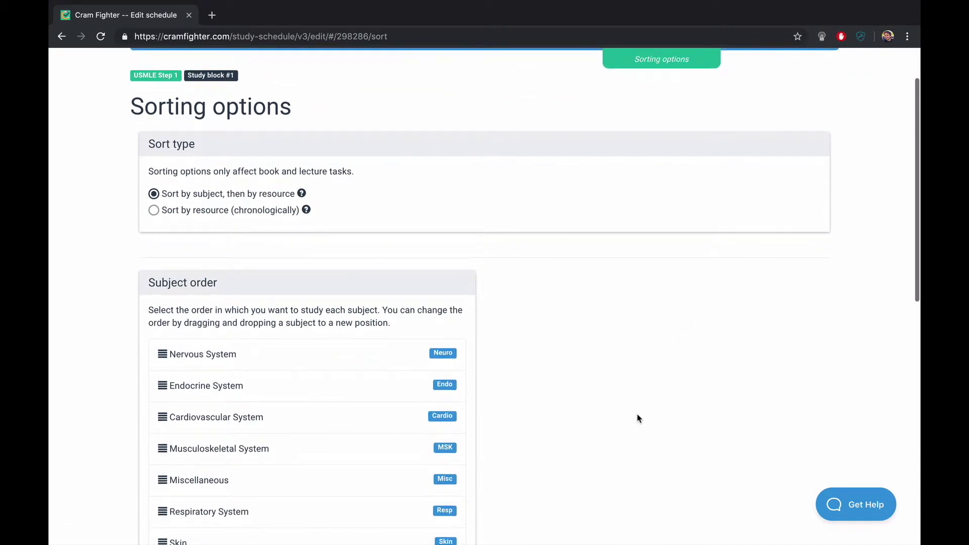
pyautogui.scroll(-2, 639, 419)
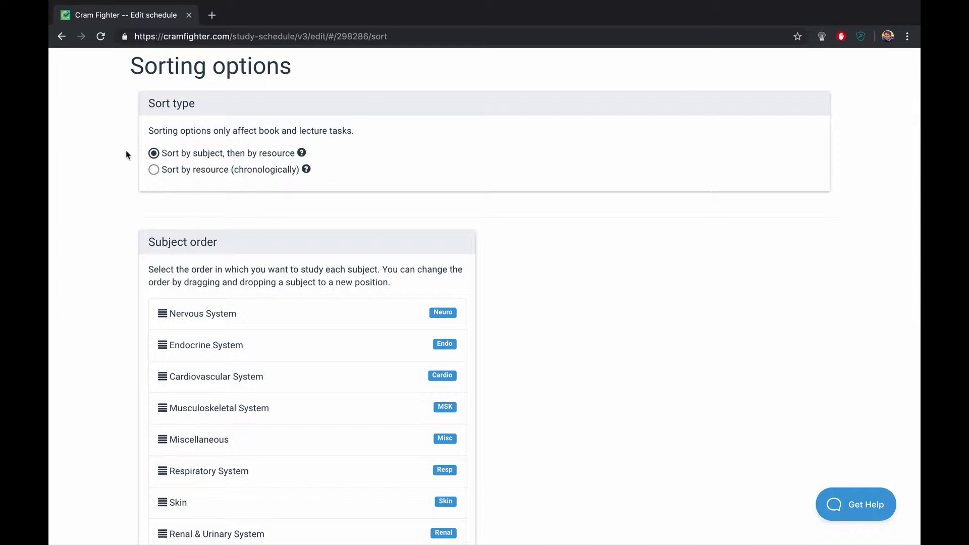
pyautogui.scroll(-3, 115, 329)
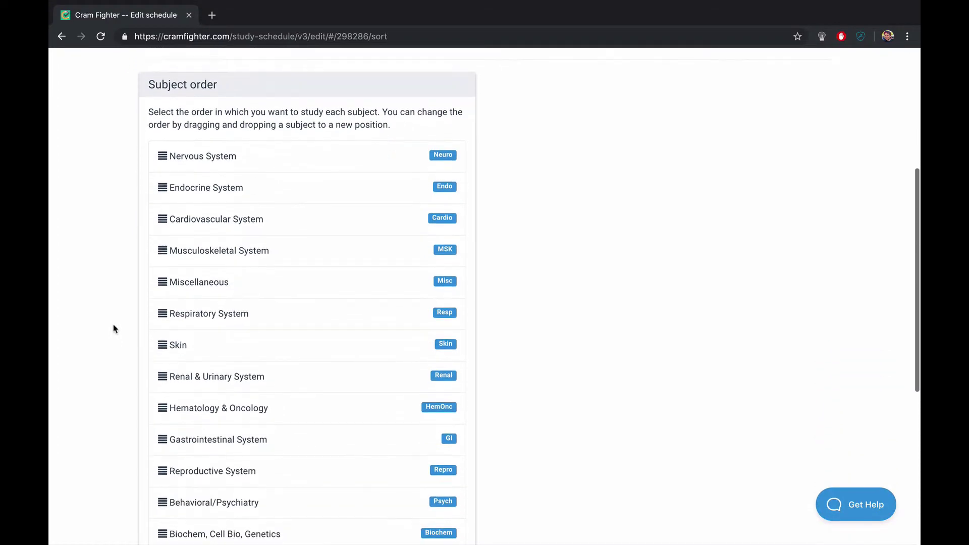
pyautogui.scroll(-1, 115, 330)
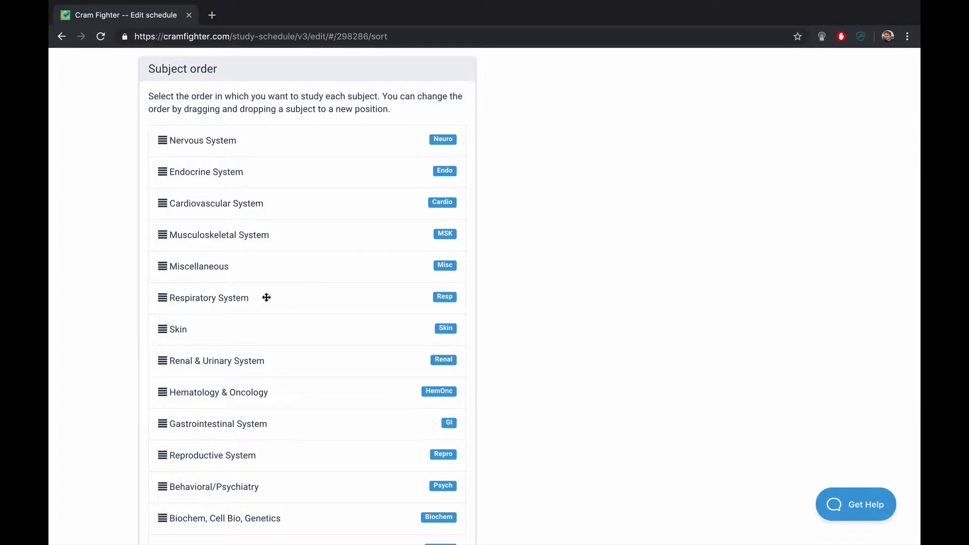
pyautogui.moveTo(266, 297); pyautogui.dragTo(250, 174)
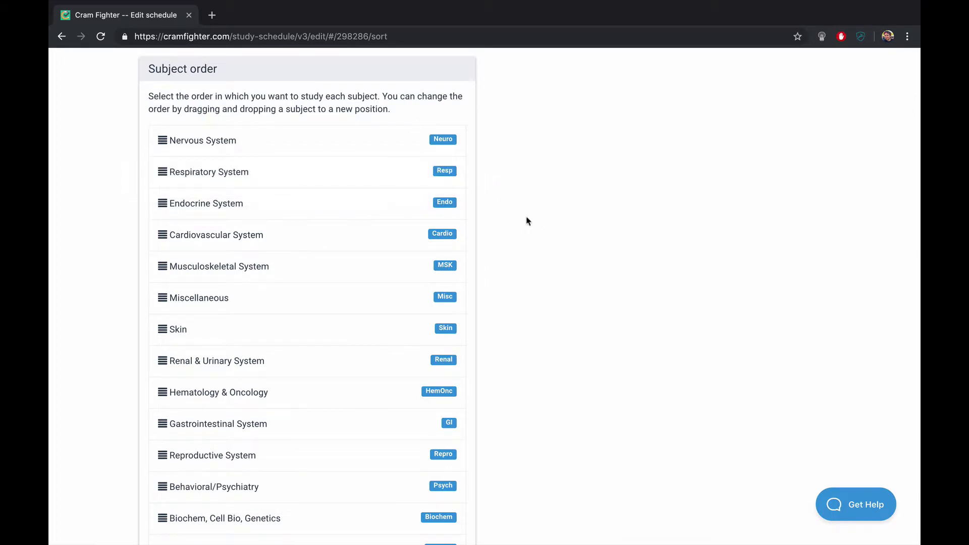
pyautogui.scroll(-6, 527, 345)
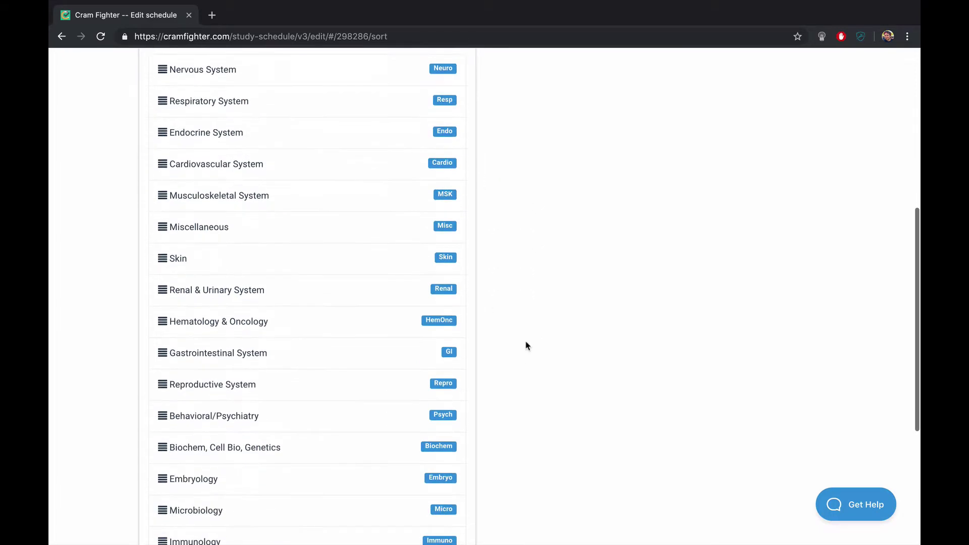
pyautogui.click(255, 520)
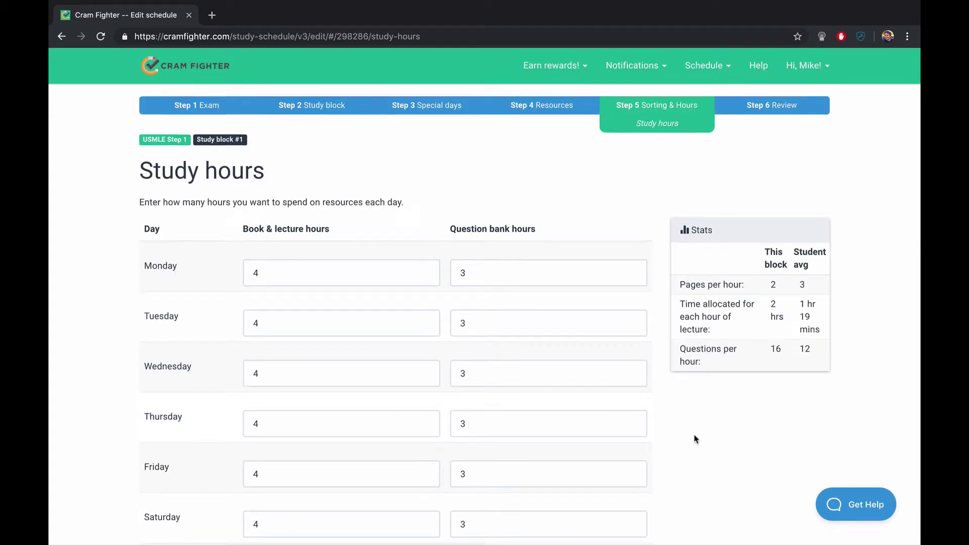
# Change Tuesday's book and lecture hours to 2.
pyautogui.scroll(-2, 695, 439)
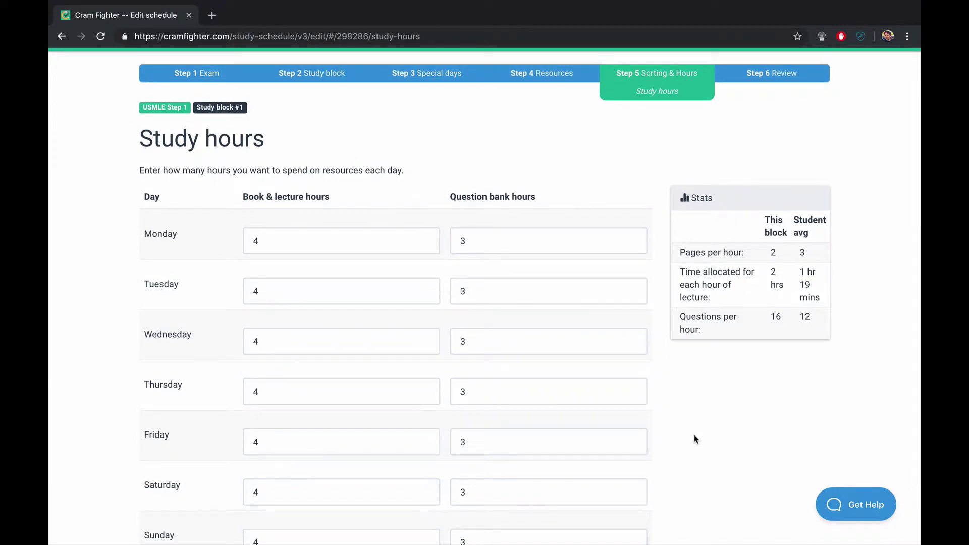
pyautogui.scroll(-2, 695, 440)
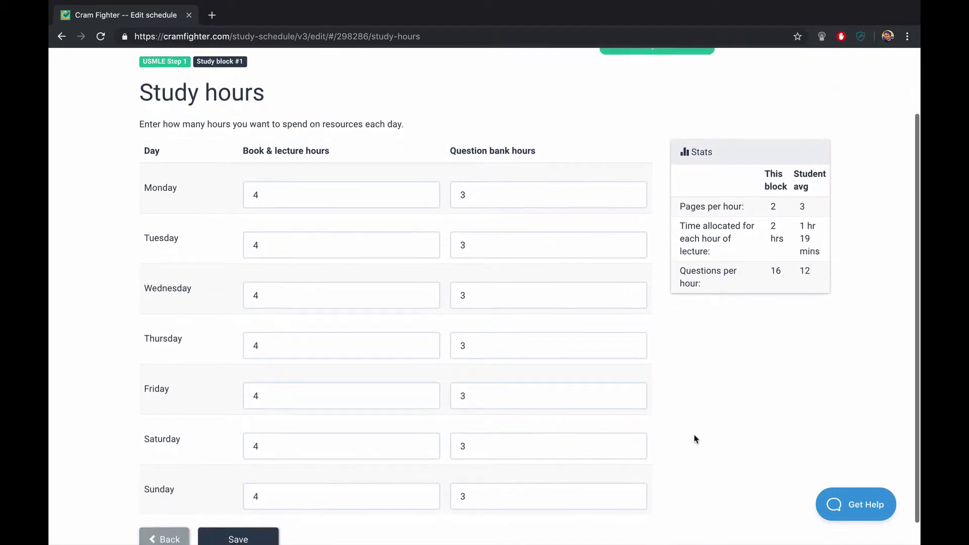
pyautogui.scroll(-1, 695, 439)
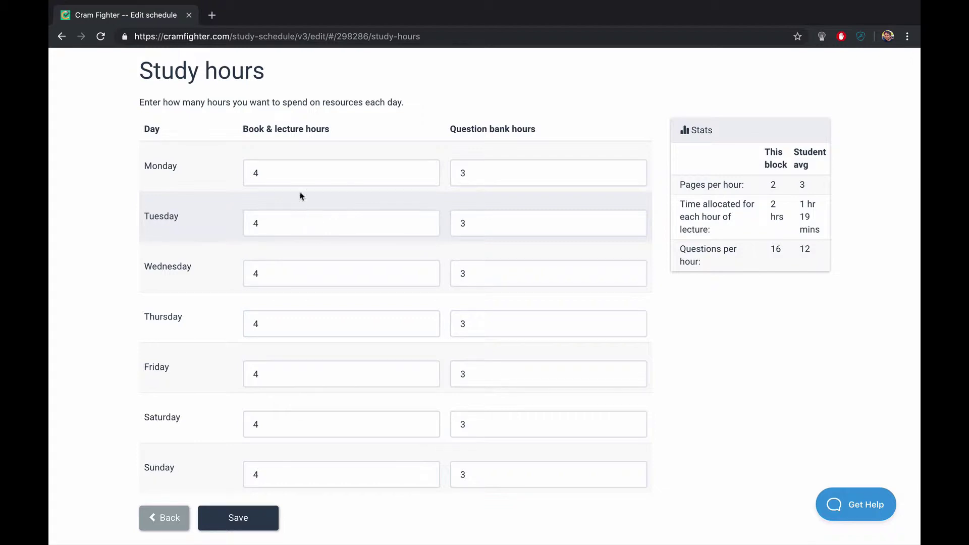
pyautogui.doubleClick(273, 226)
pyautogui.write('2')
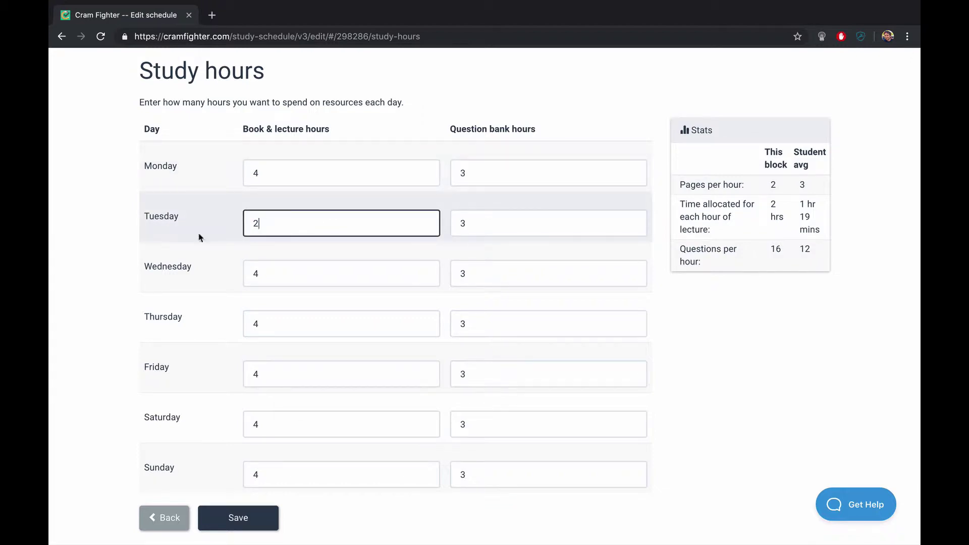
pyautogui.click(93, 230)
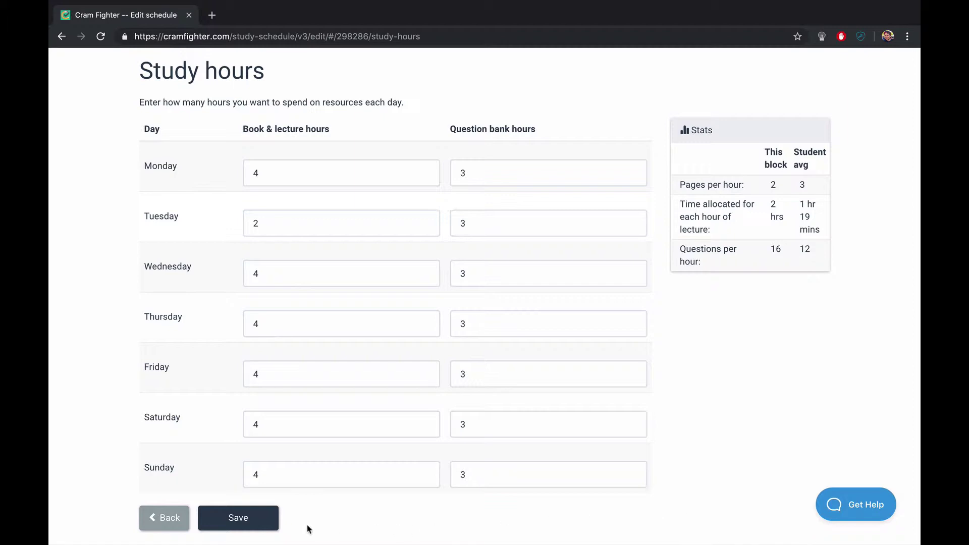
# Save the study hours and choose 'Add another study block' to continue the schedule.
pyautogui.click(244, 524)
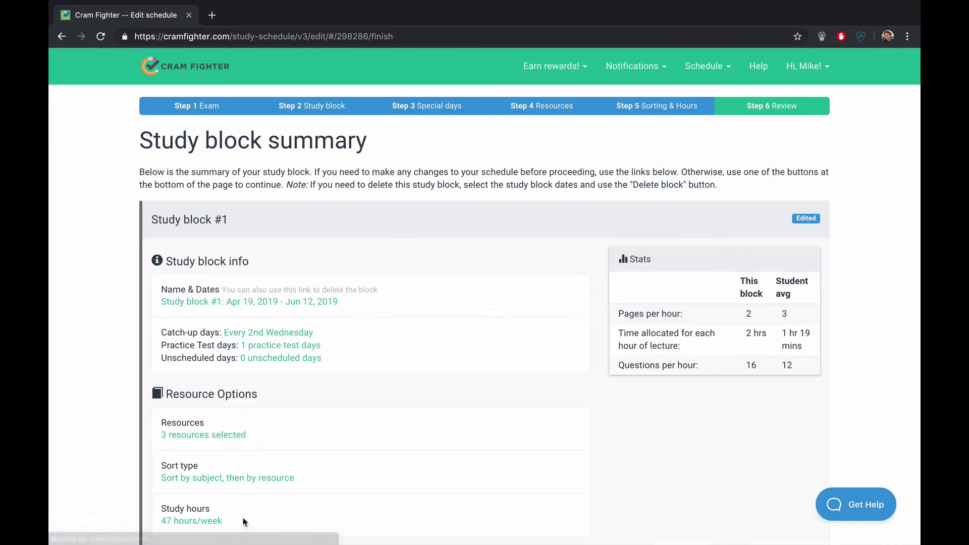
pyautogui.scroll(-2, 110, 375)
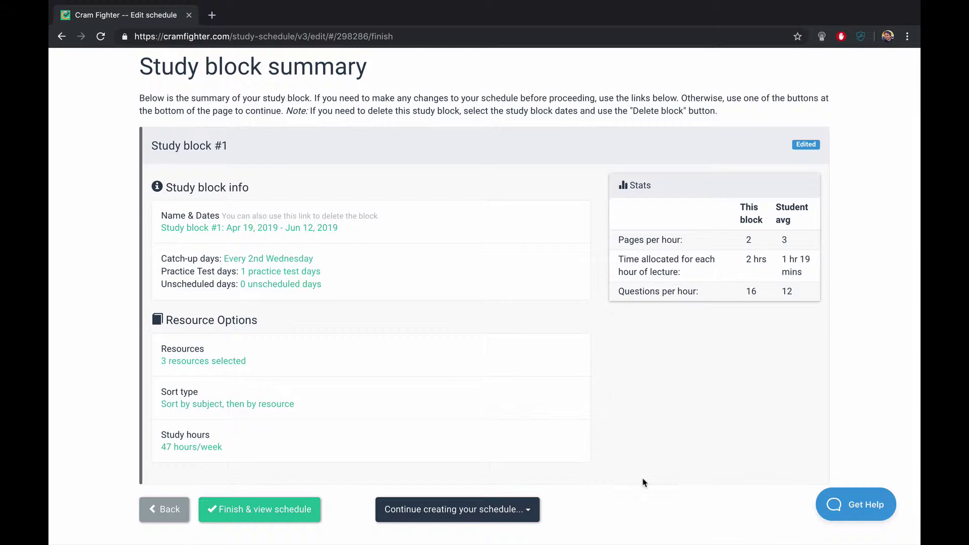
pyautogui.scroll(-1, 643, 481)
pyautogui.scroll(-1, 590, 486)
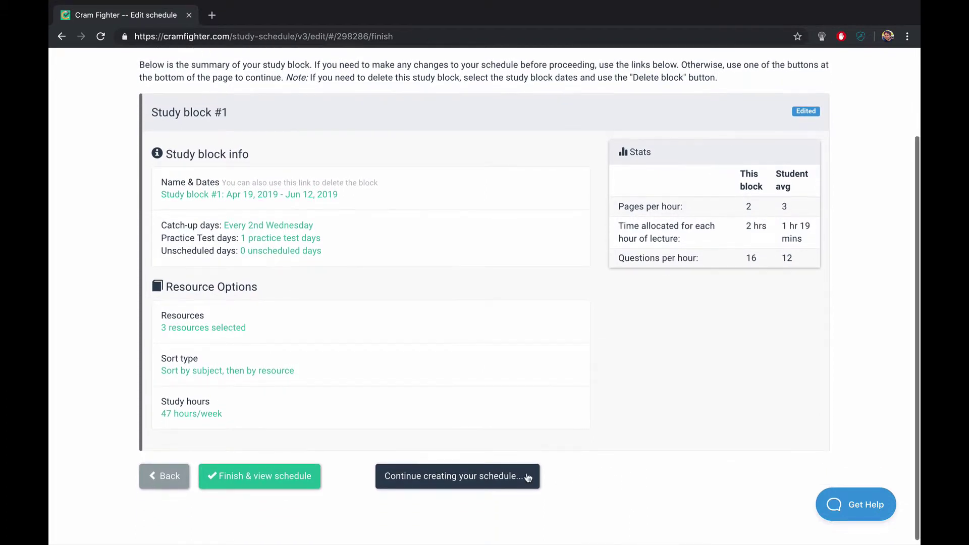
pyautogui.click(519, 477)
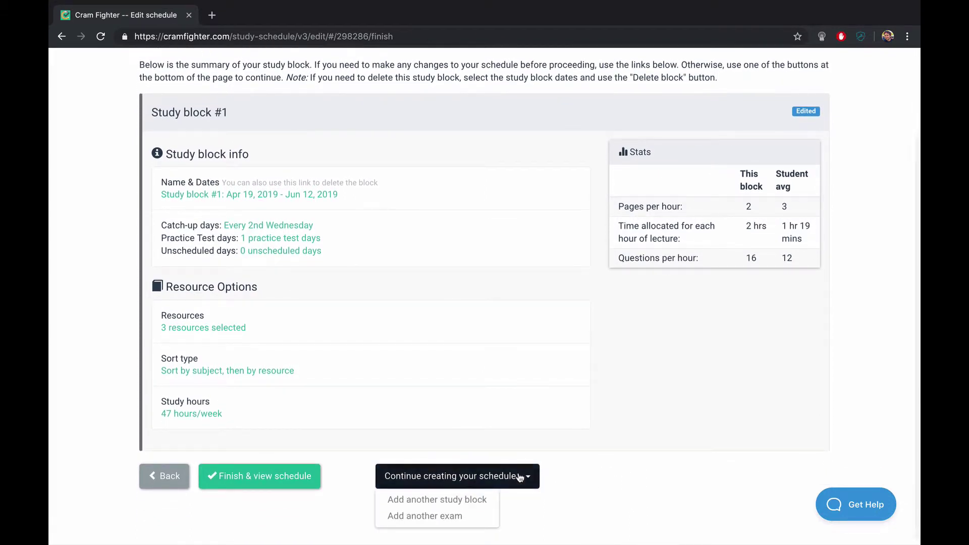
pyautogui.click(491, 501)
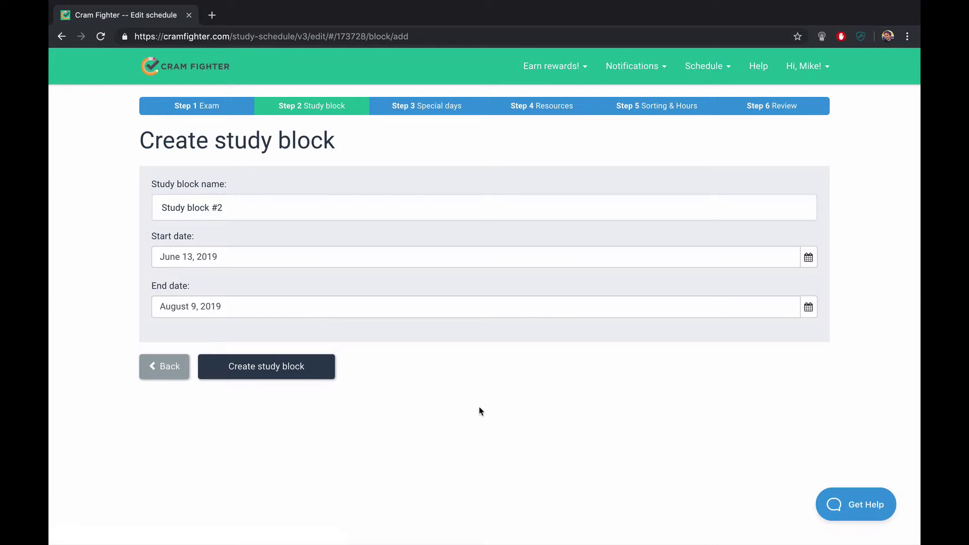
# Create Study block #2 ending July 12, 2019 and save its default special days.
pyautogui.click(809, 307)
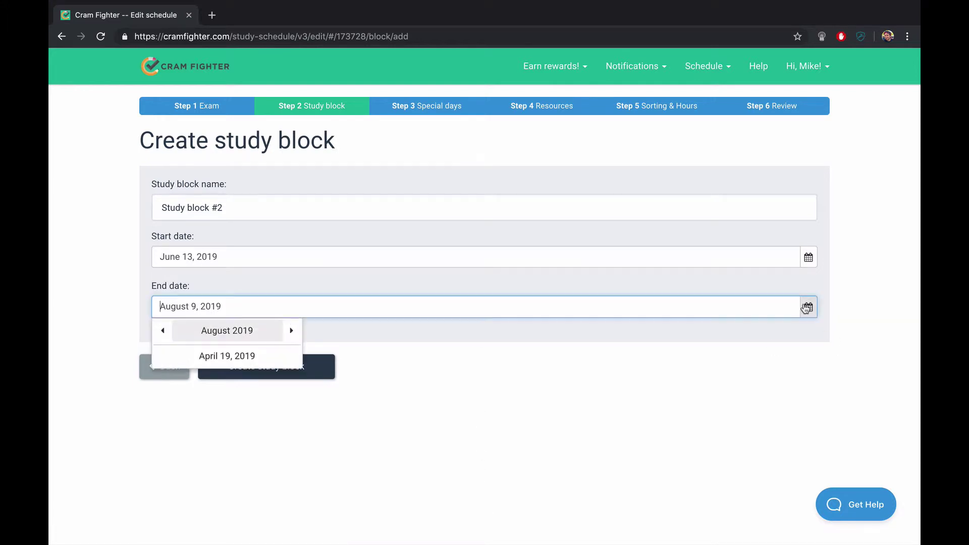
pyautogui.click(163, 331)
pyautogui.click(269, 397)
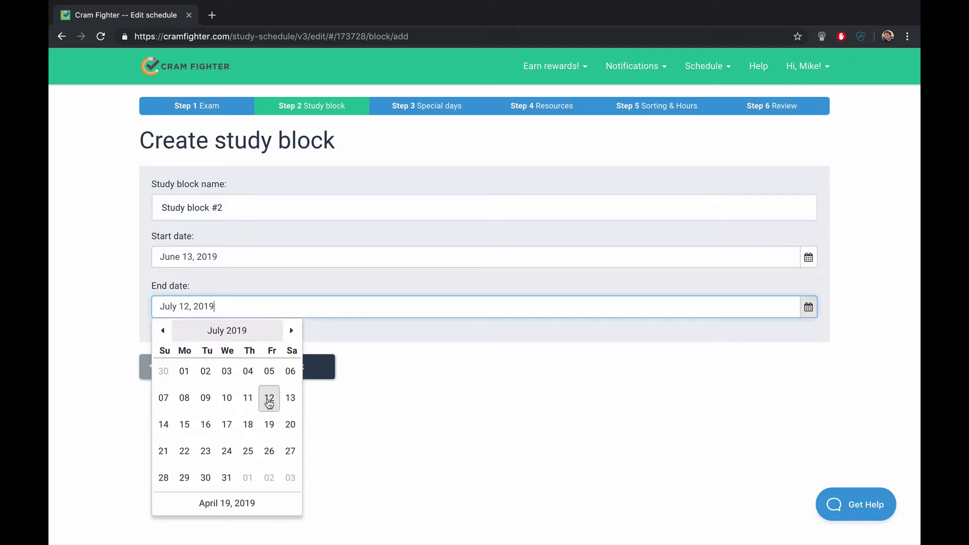
pyautogui.click(303, 371)
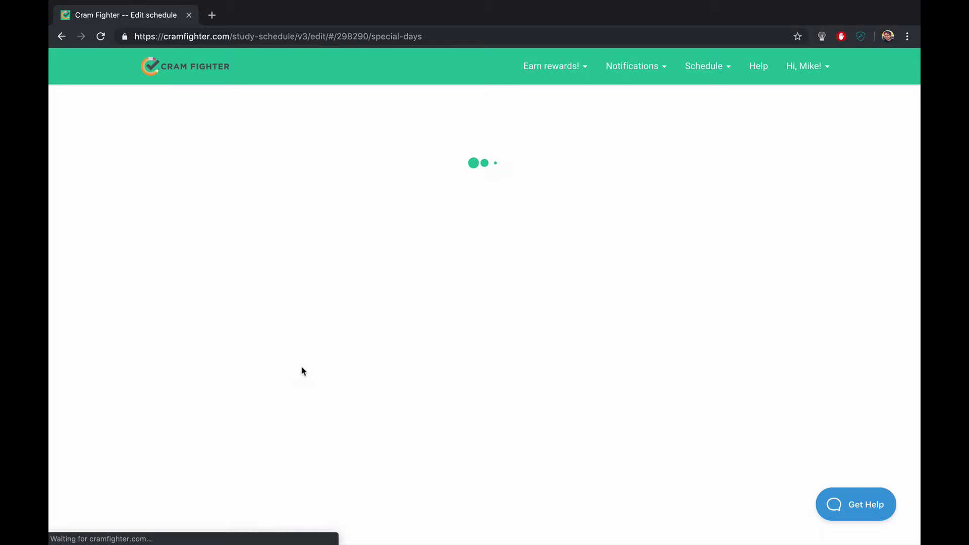
pyautogui.scroll(-3, 302, 371)
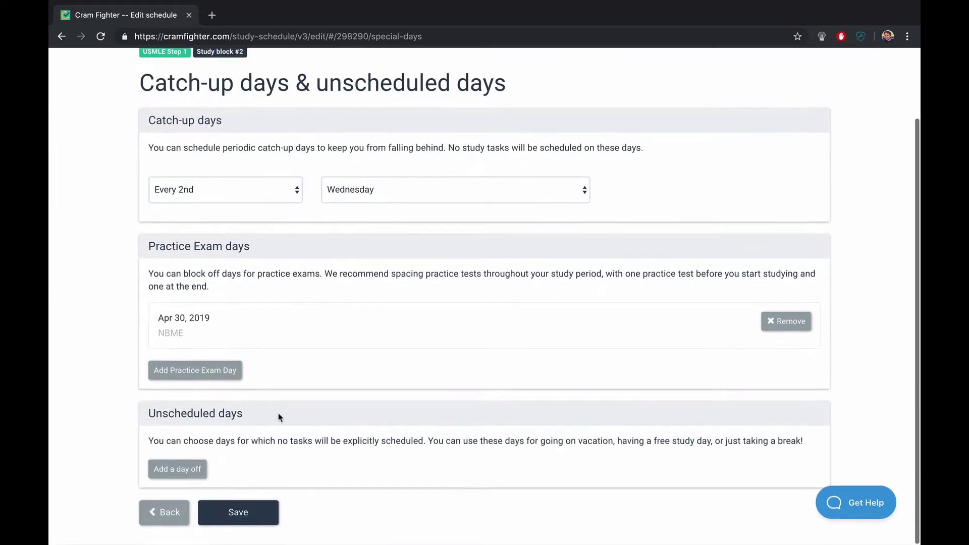
pyautogui.click(240, 515)
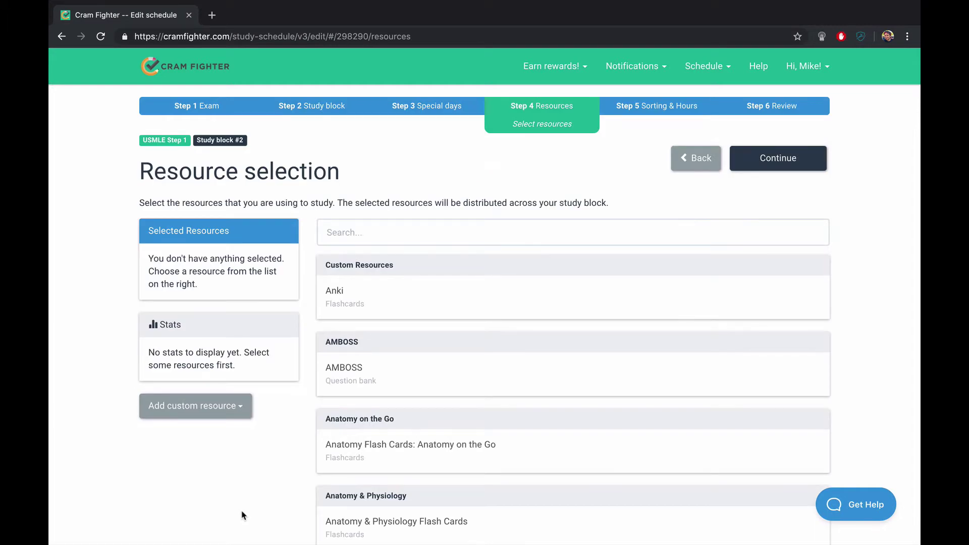
# Add Pathoma with all of its lectures to Study block #2.
pyautogui.click(401, 232)
pyautogui.write('path')
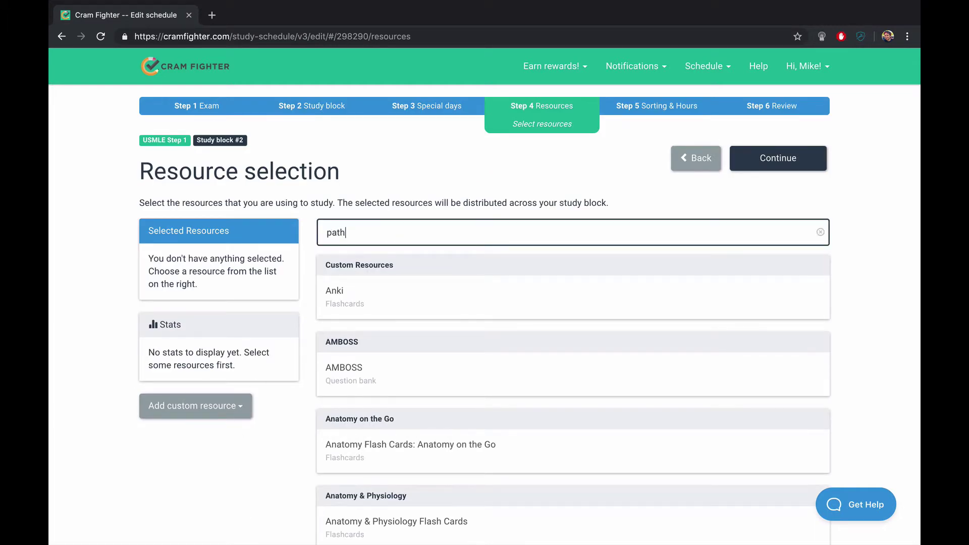
pyautogui.write('oma')
pyautogui.scroll(-2, 423, 428)
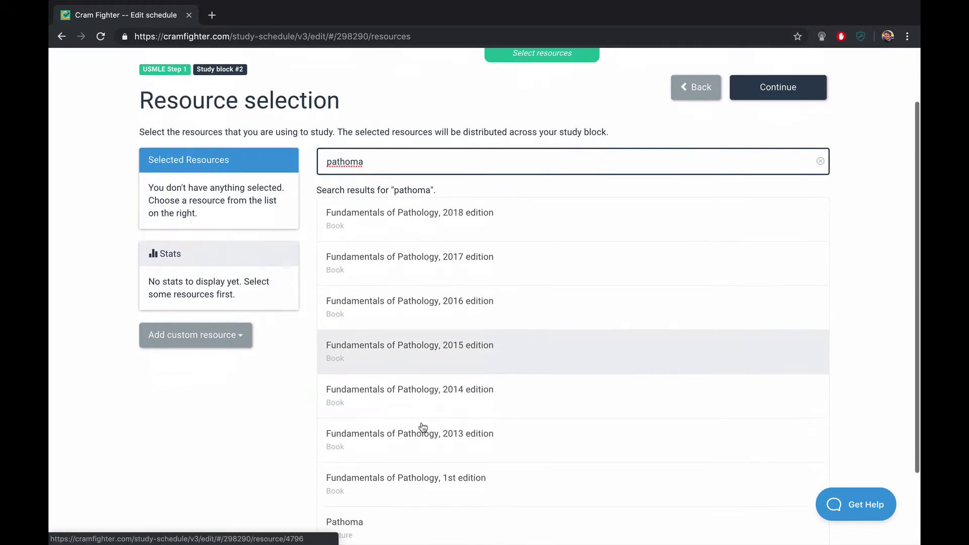
pyautogui.click(389, 512)
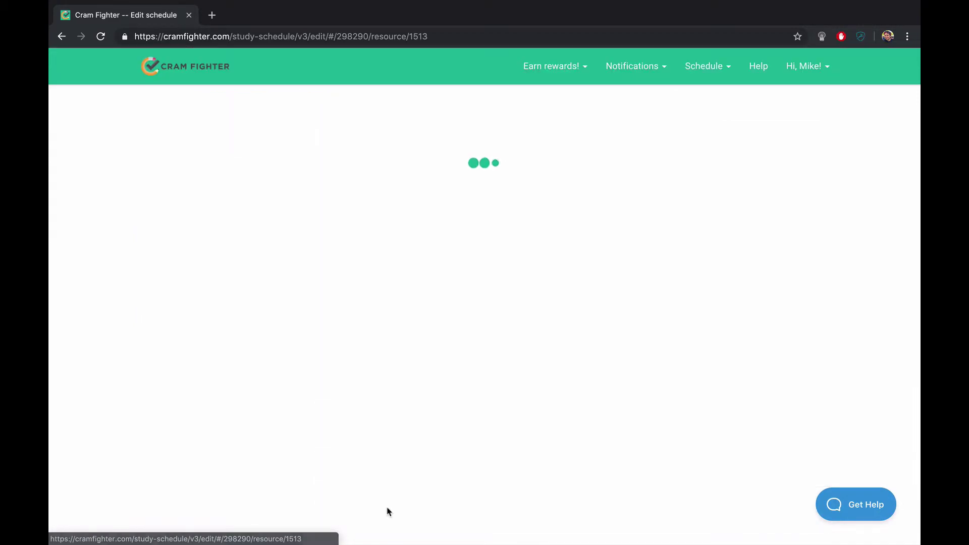
pyautogui.click(172, 212)
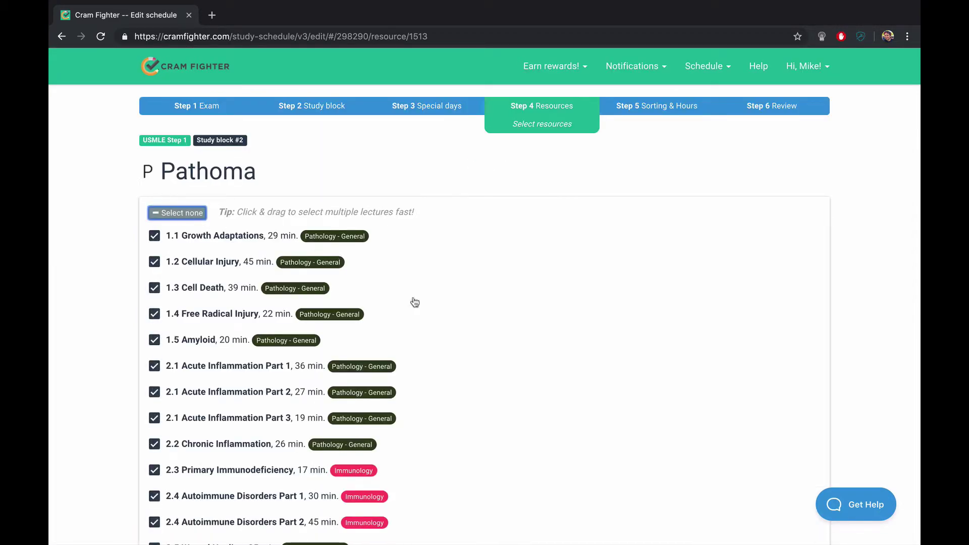
pyautogui.scroll(-7, 501, 372)
pyautogui.scroll(-20, 502, 372)
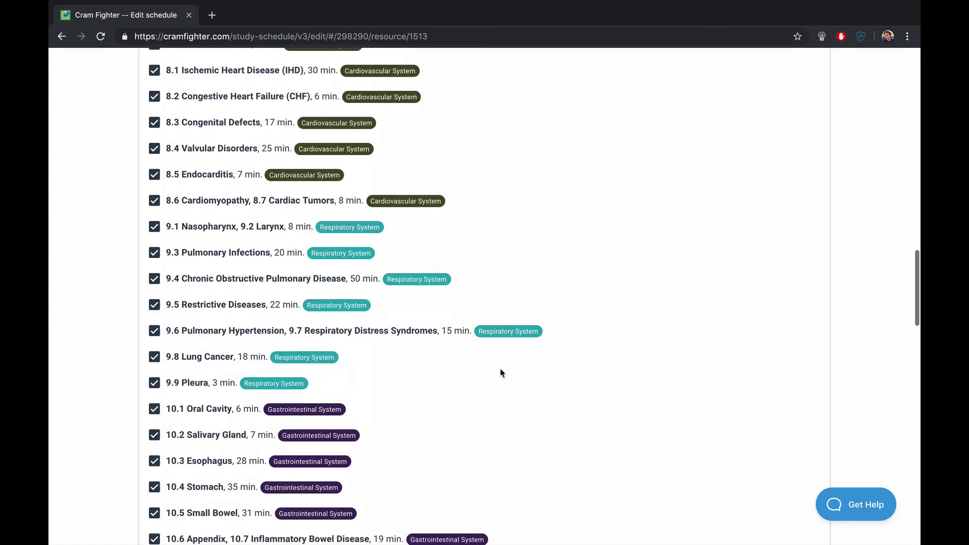
pyautogui.scroll(-9, 501, 372)
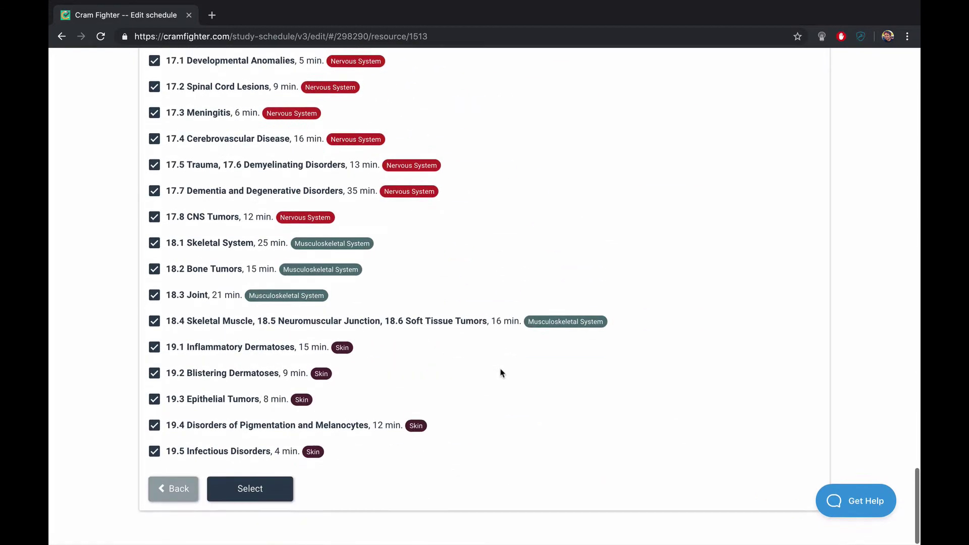
pyautogui.click(242, 496)
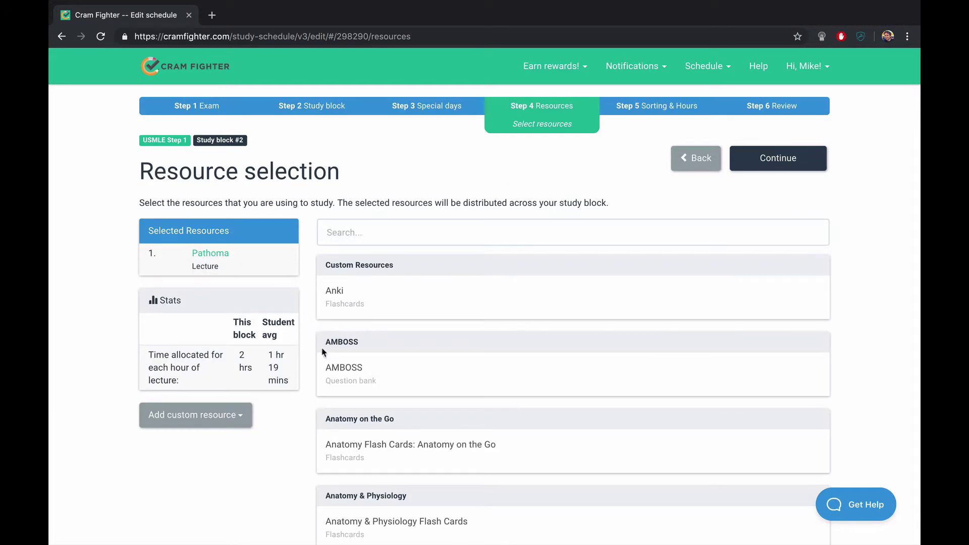
# Add the First Aid 2019 chapters, leaving out the first two, and save.
pyautogui.click(393, 232)
pyautogui.write('first aid')
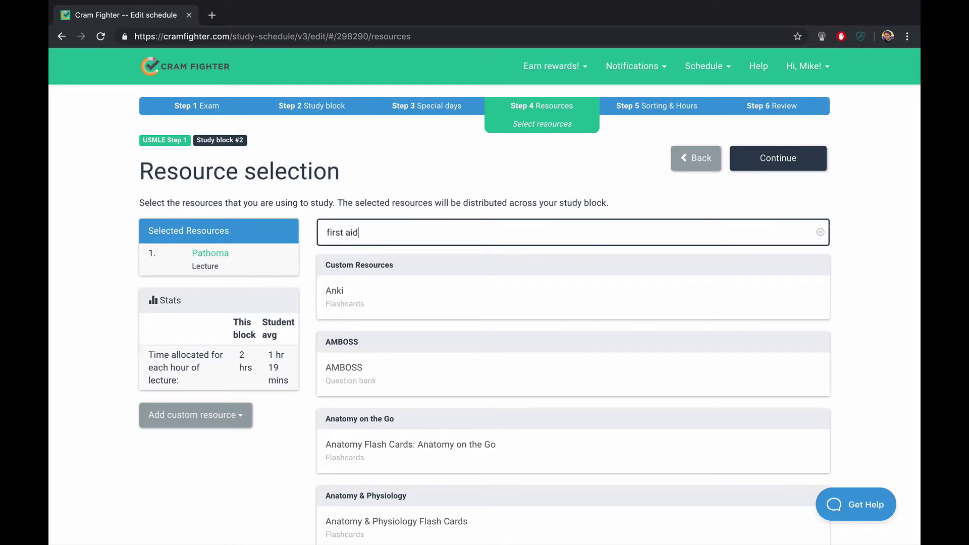
pyautogui.scroll(-6, 440, 323)
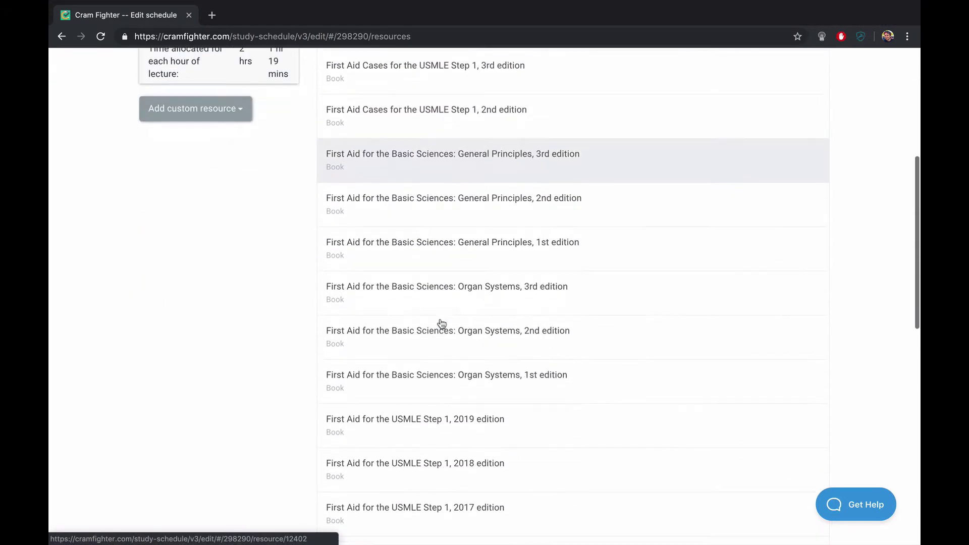
pyautogui.click(433, 429)
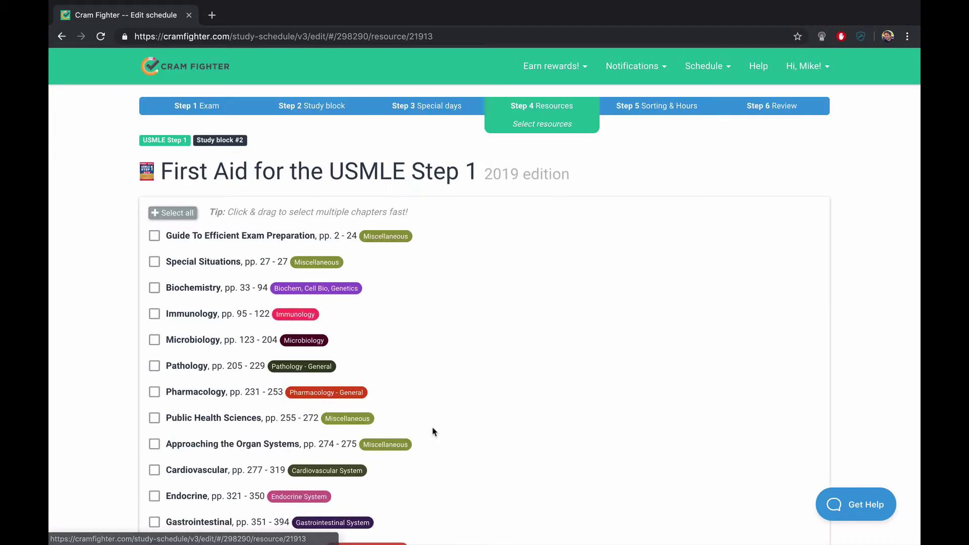
pyautogui.click(188, 217)
pyautogui.moveTo(154, 236); pyautogui.dragTo(154, 262)
pyautogui.scroll(-3, 525, 375)
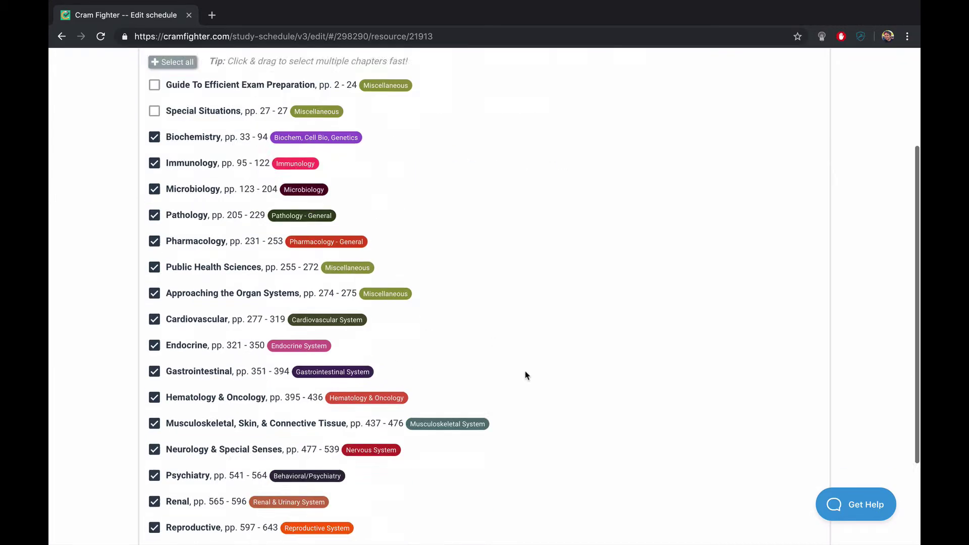
pyautogui.scroll(-3, 525, 375)
pyautogui.click(279, 488)
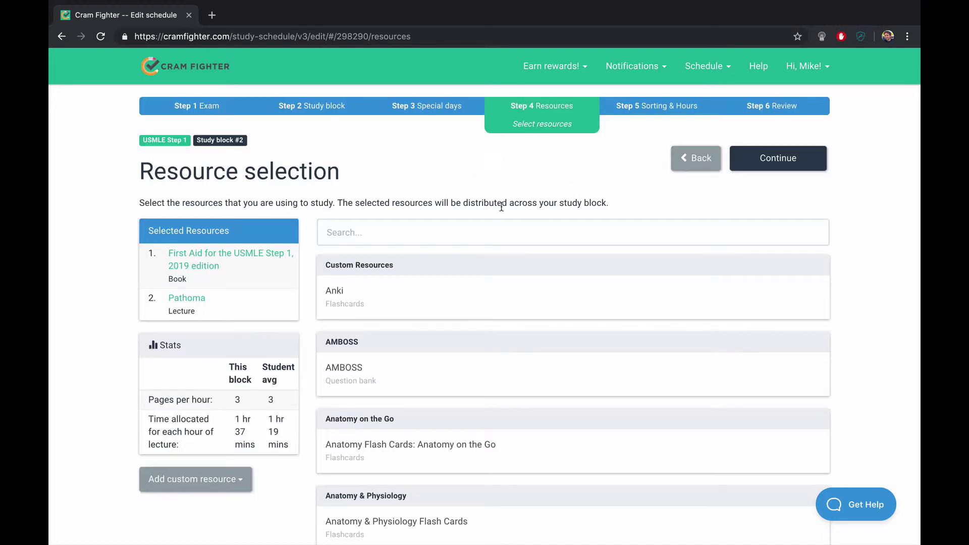
# Find UWorld, switch it to per-weekday scheduling, and enter 40 questions for Monday and Tuesday.
pyautogui.click(414, 231)
pyautogui.write('uworld')
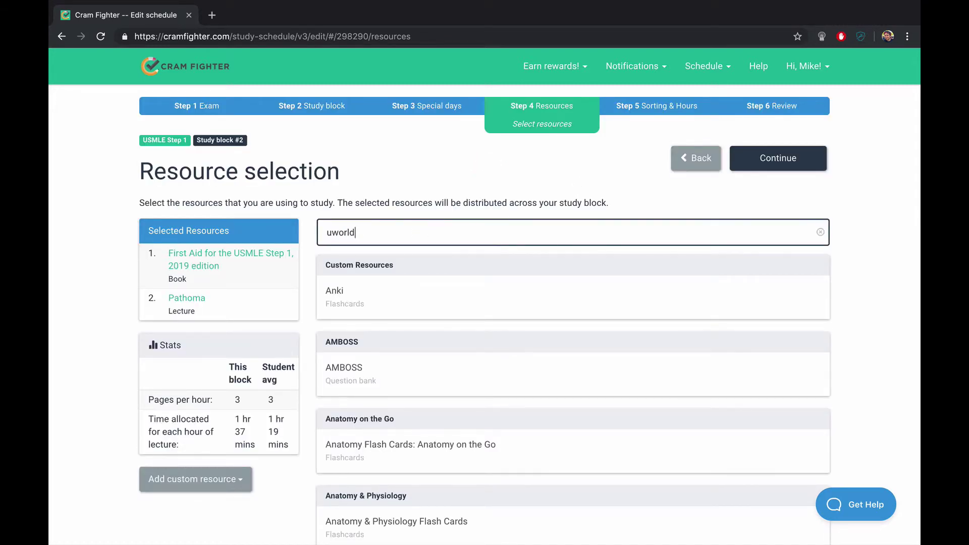
pyautogui.click(361, 281)
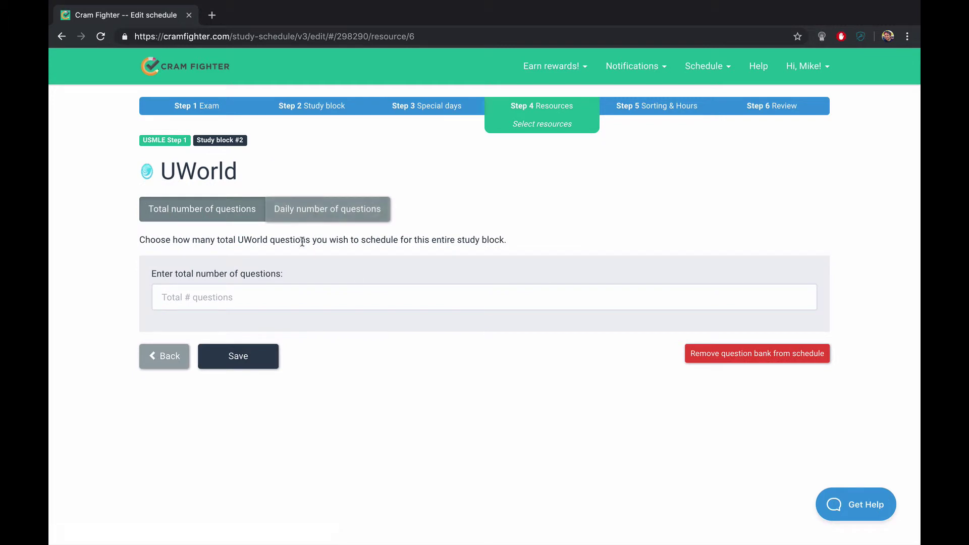
pyautogui.click(314, 207)
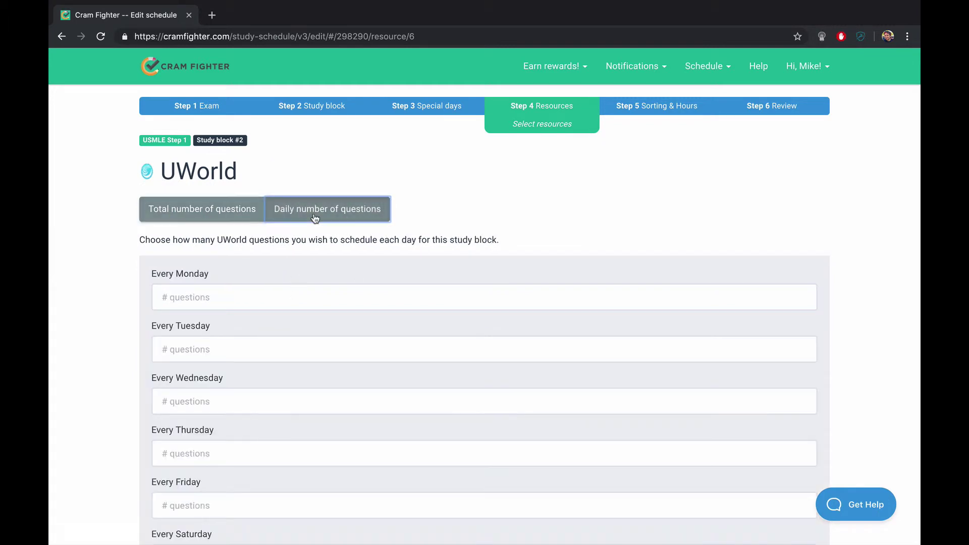
pyautogui.click(278, 300)
pyautogui.write('40')
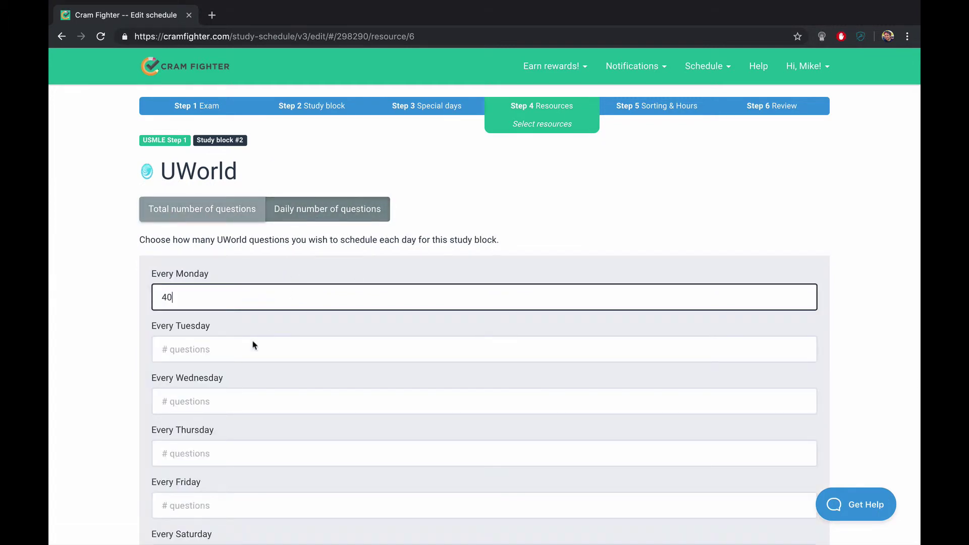
pyautogui.click(238, 357)
pyautogui.write('40')
# Enter 40 UWorld questions for Wednesday through Saturday and 0 for Sunday.
pyautogui.scroll(-3, 211, 277)
pyautogui.click(211, 276)
pyautogui.write('40')
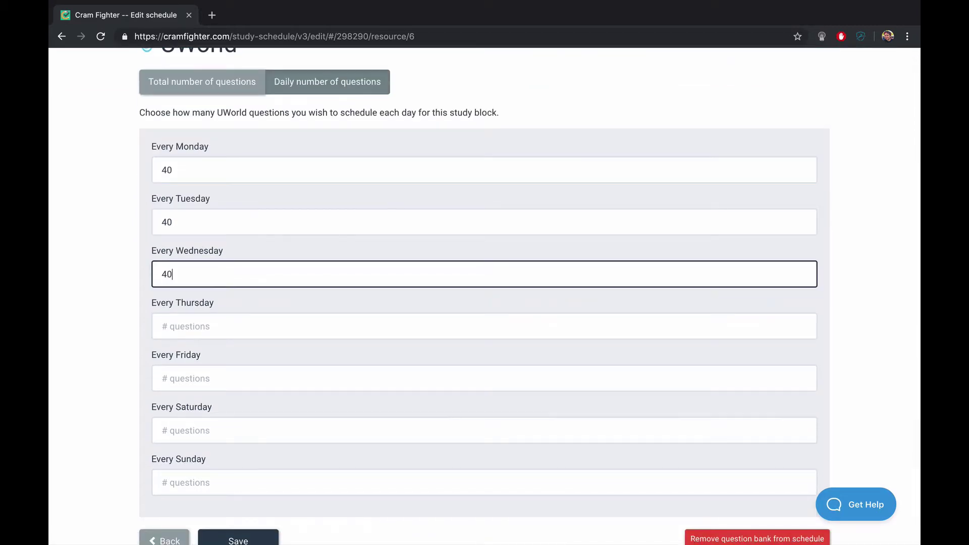
pyautogui.click(198, 325)
pyautogui.write('40')
pyautogui.click(184, 381)
pyautogui.write('40')
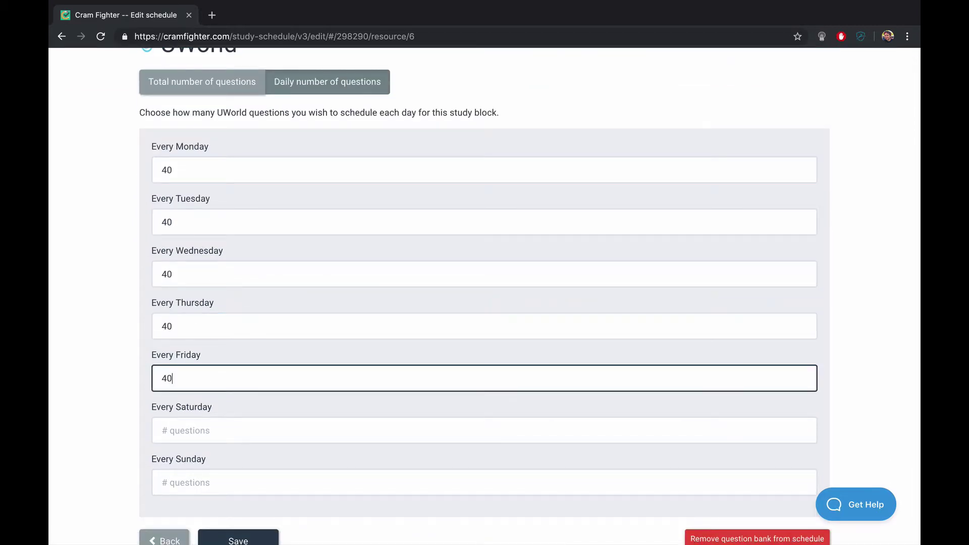
pyautogui.click(181, 437)
pyautogui.write('40')
pyautogui.click(166, 476)
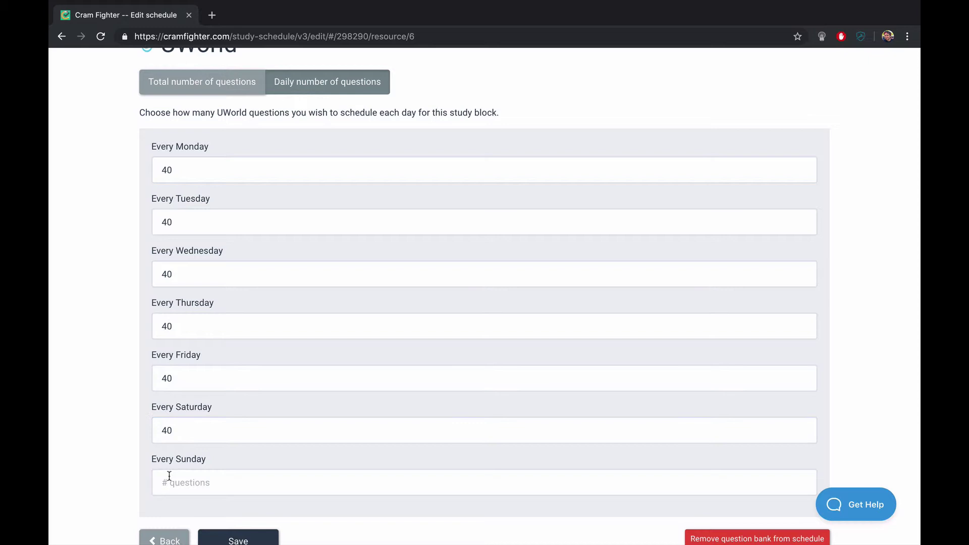
pyautogui.write('0')
# Save the daily UWorld counts and continue to the sorting options step.
pyautogui.scroll(-1, 121, 493)
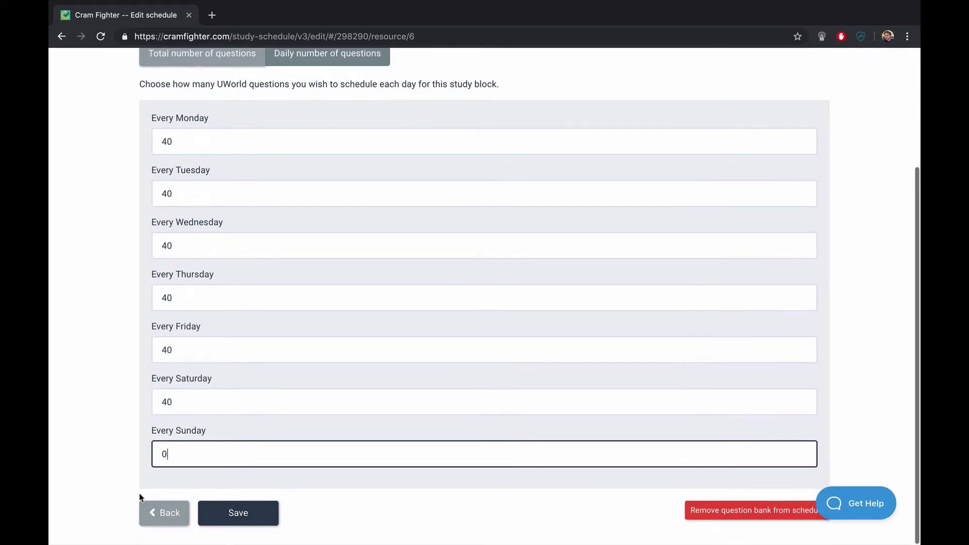
pyautogui.click(257, 520)
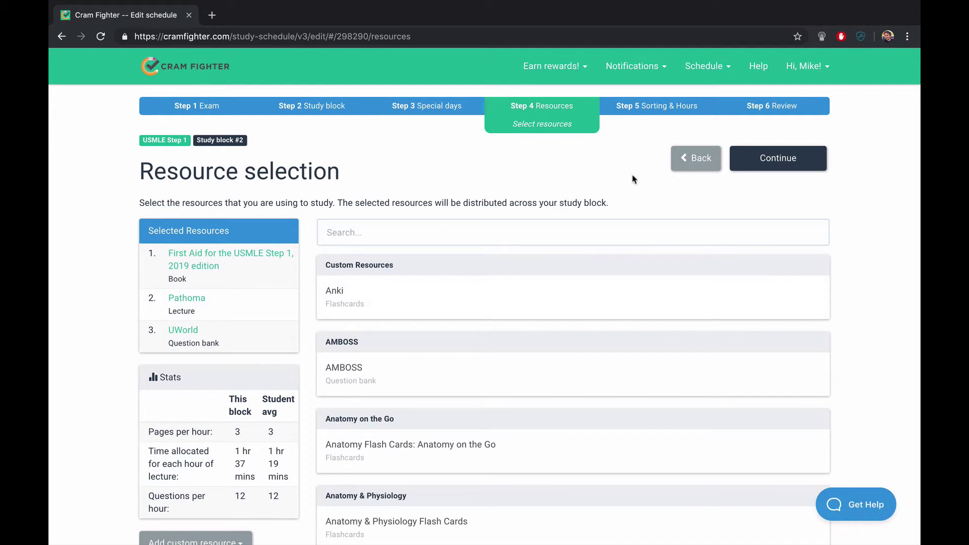
pyautogui.click(777, 167)
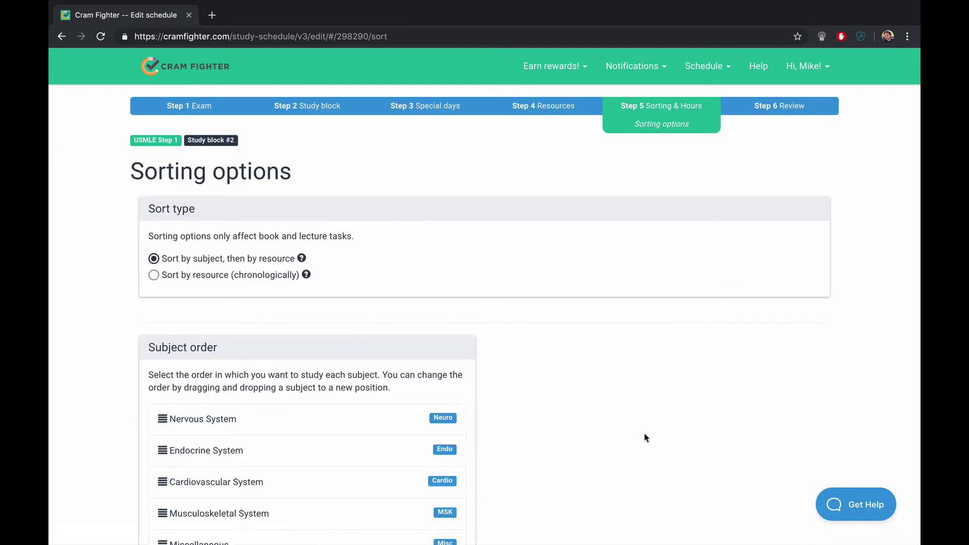
# Move Endocrine System above Nervous System to lead block #2's subject order, then save.
pyautogui.scroll(-3, 646, 438)
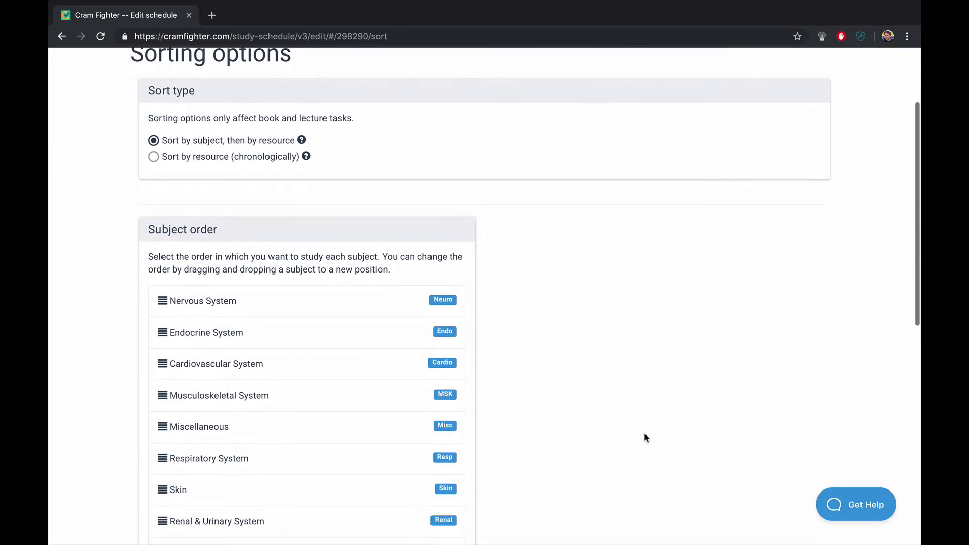
pyautogui.scroll(-3, 646, 437)
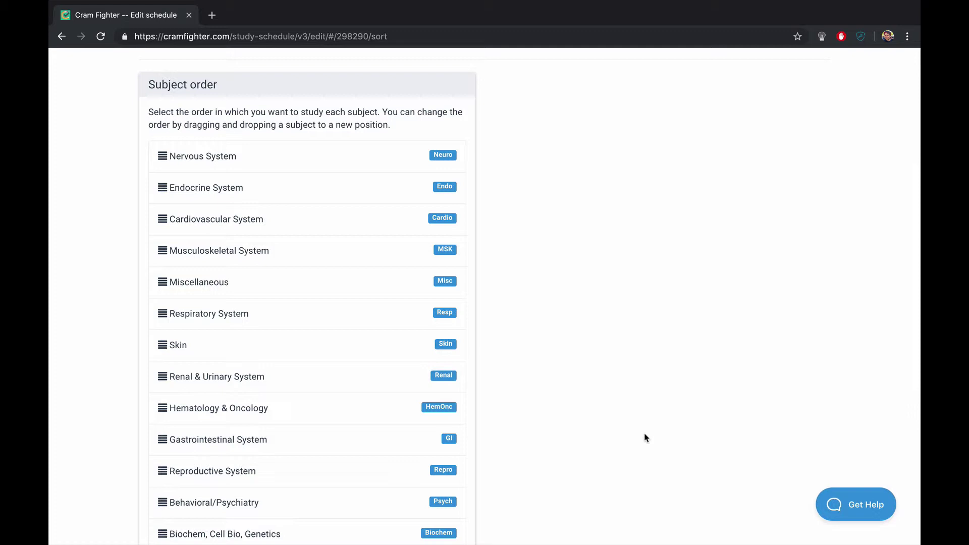
pyautogui.moveTo(262, 200); pyautogui.dragTo(269, 155)
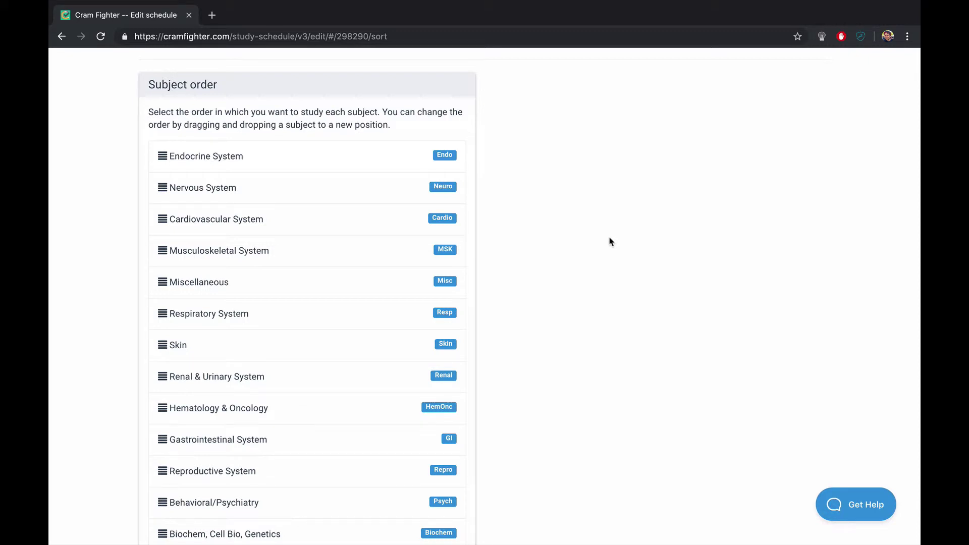
pyautogui.scroll(-7, 609, 243)
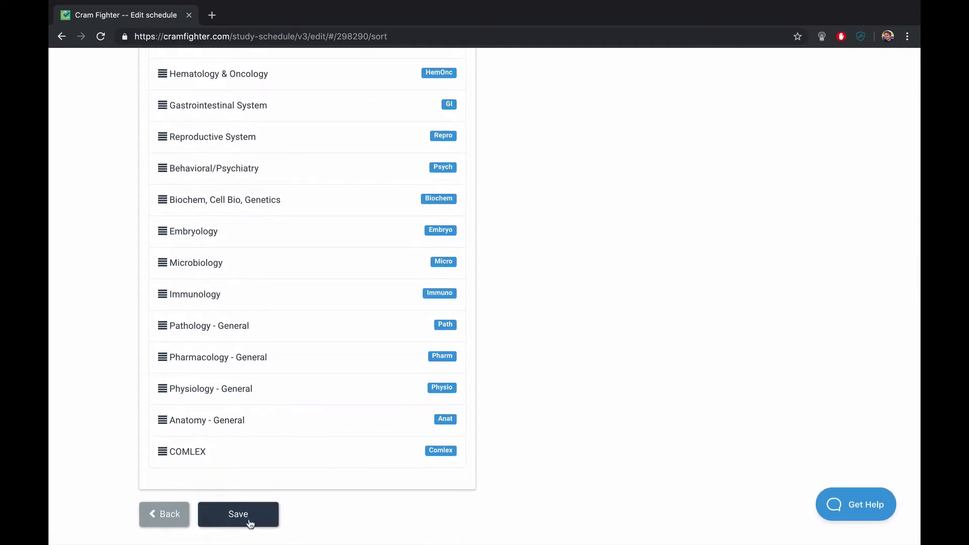
pyautogui.click(248, 520)
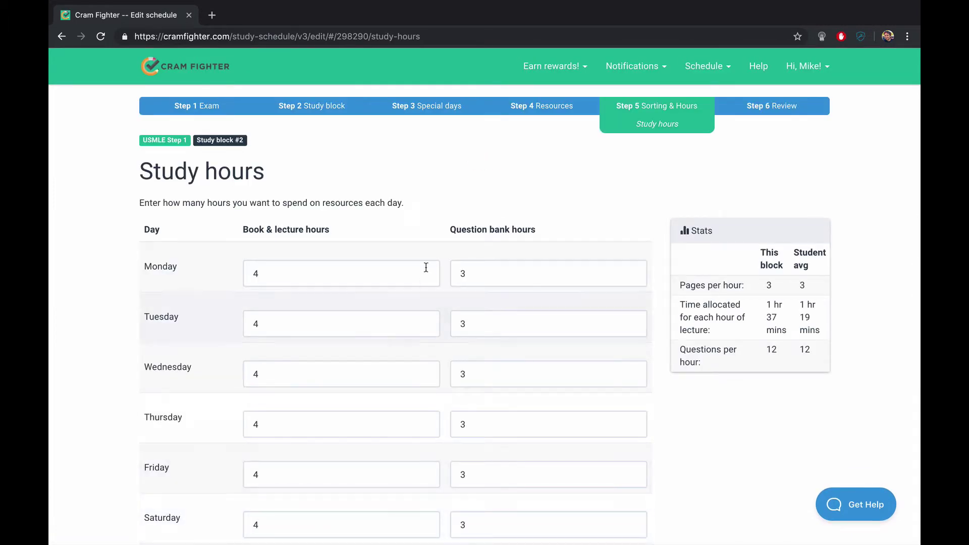
# Save 4 book and 3 question-bank daily hours, check the 49 hours/week summary, and add another study block.
pyautogui.scroll(-2, 78, 388)
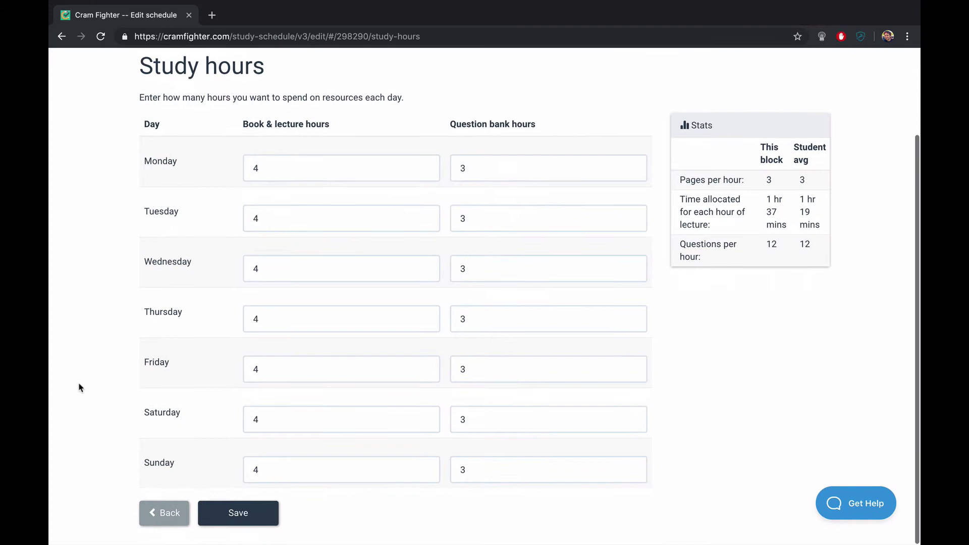
pyautogui.click(262, 521)
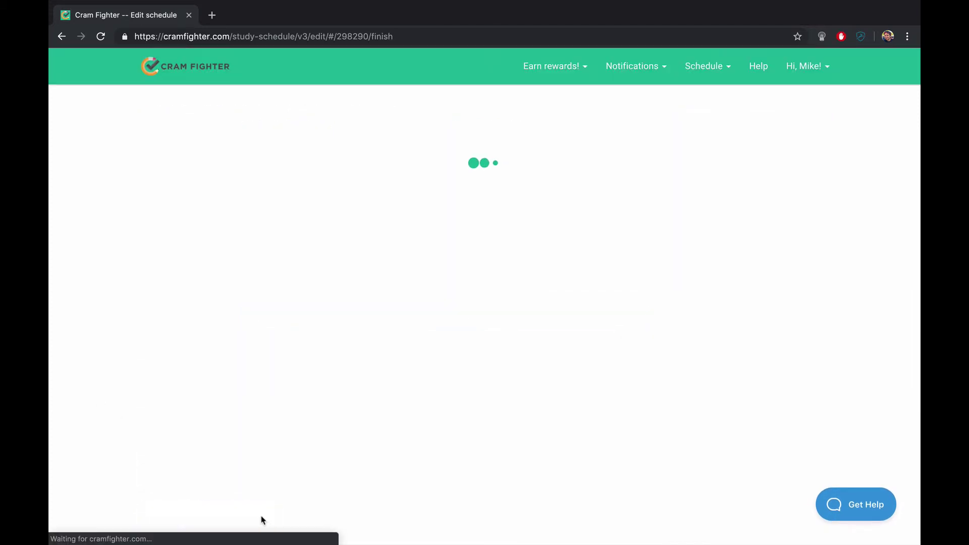
pyautogui.scroll(-2, 262, 520)
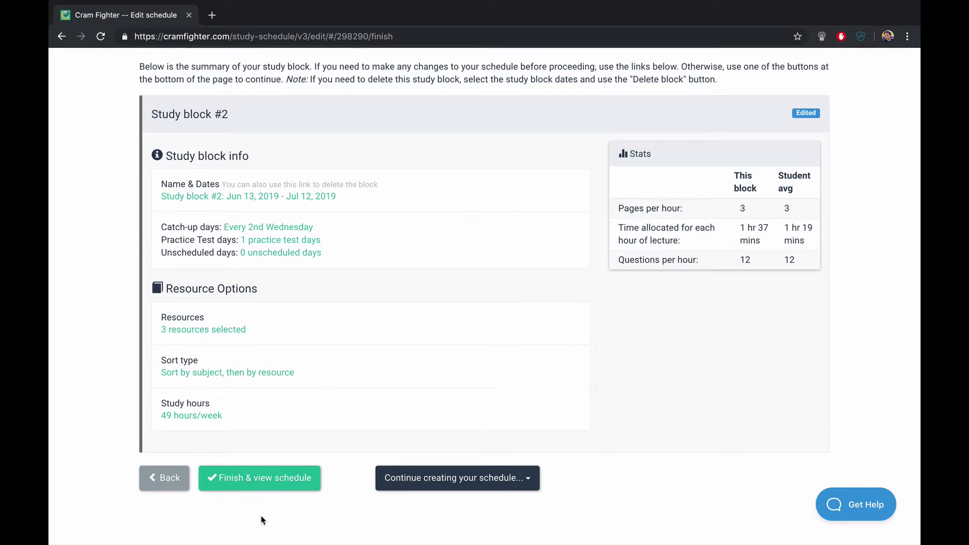
pyautogui.scroll(-1, 535, 482)
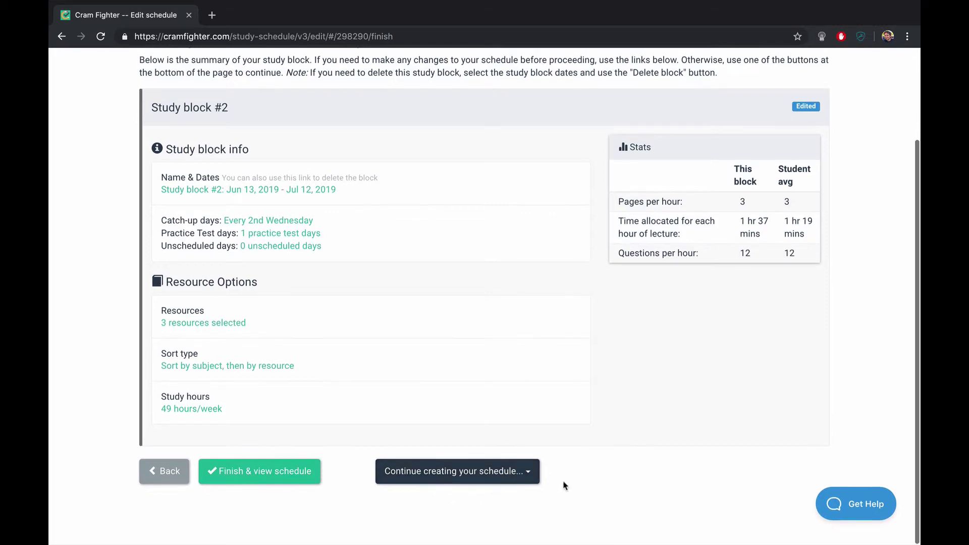
pyautogui.click(501, 472)
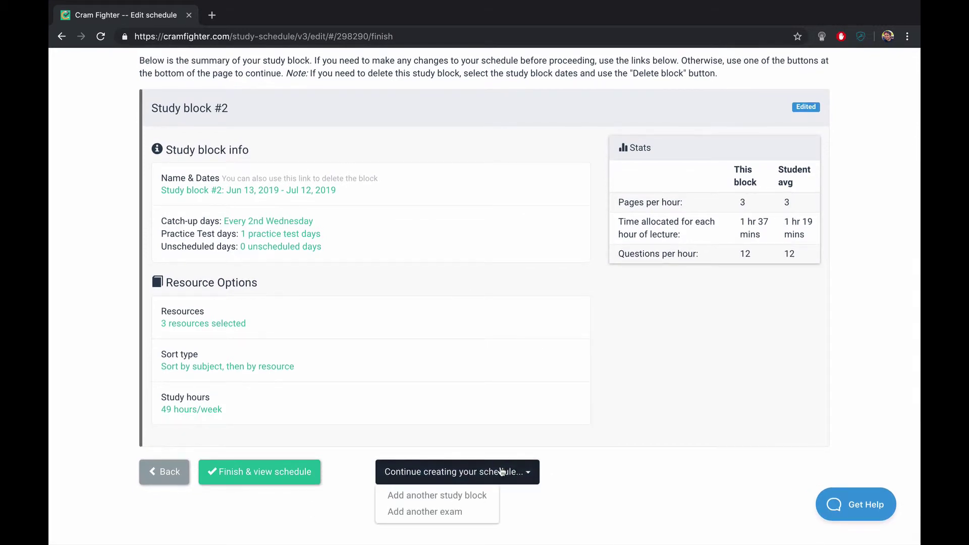
pyautogui.click(456, 496)
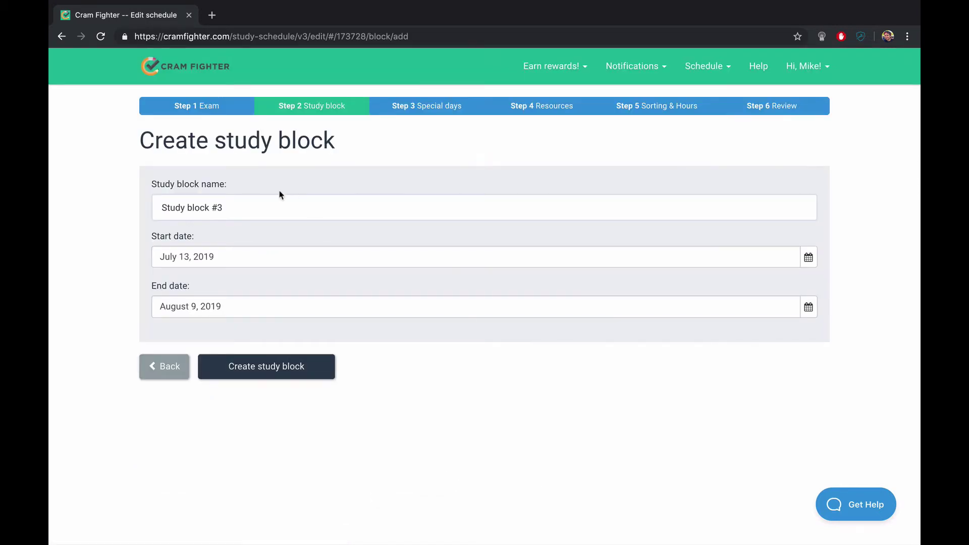
# Create study block #3 for July 13–August 9, 2019 and save its default catch-up days.
pyautogui.click(255, 365)
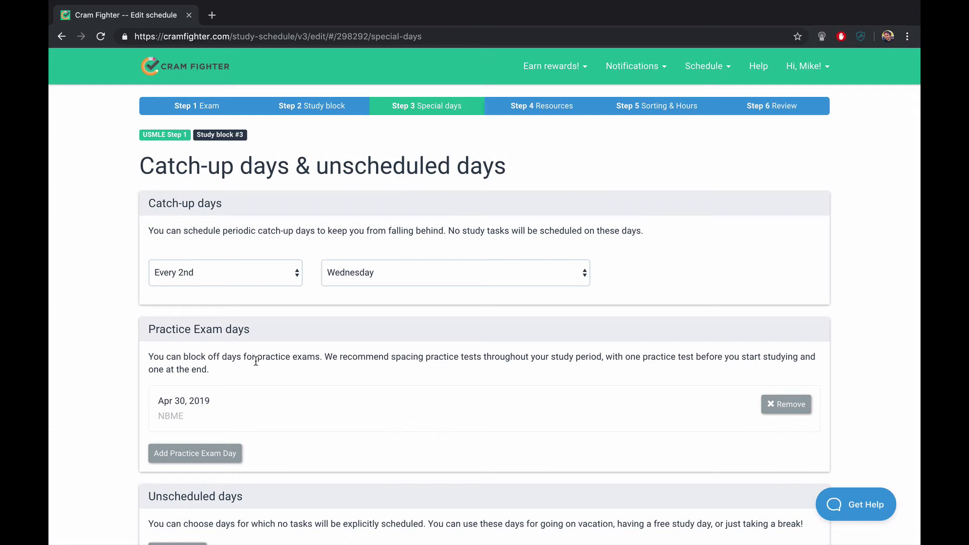
pyautogui.scroll(-2, 256, 361)
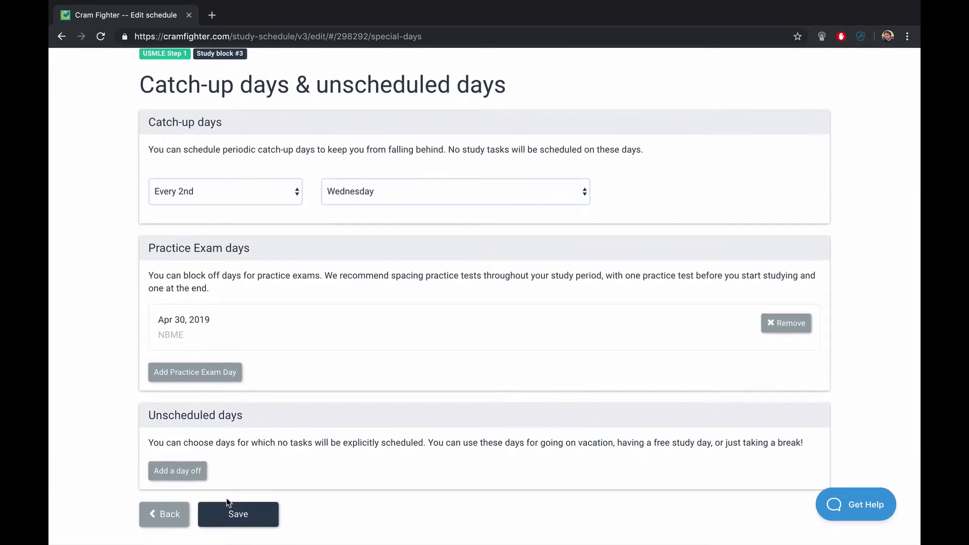
pyautogui.click(228, 524)
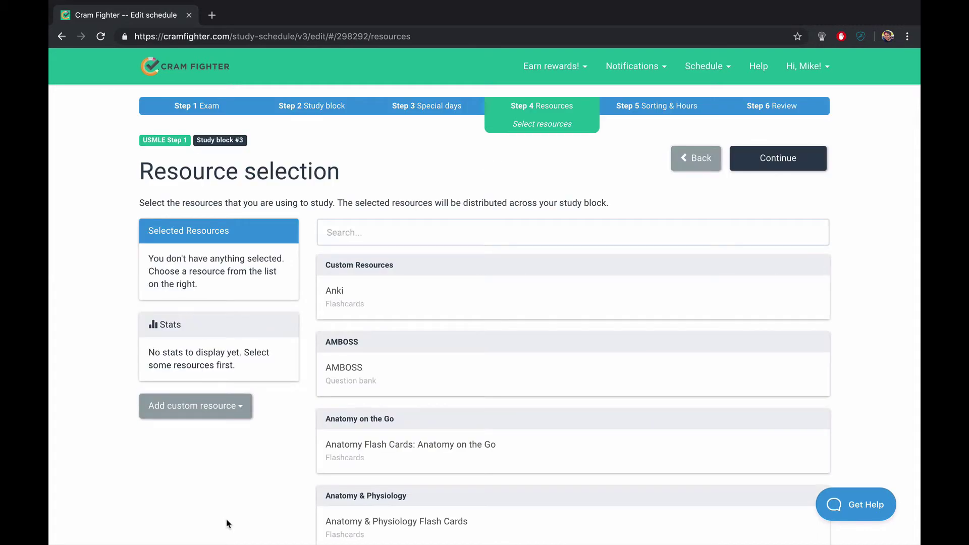
# Add all Pathoma lectures to study block #3.
pyautogui.click(377, 231)
pyautogui.write('pathoma')
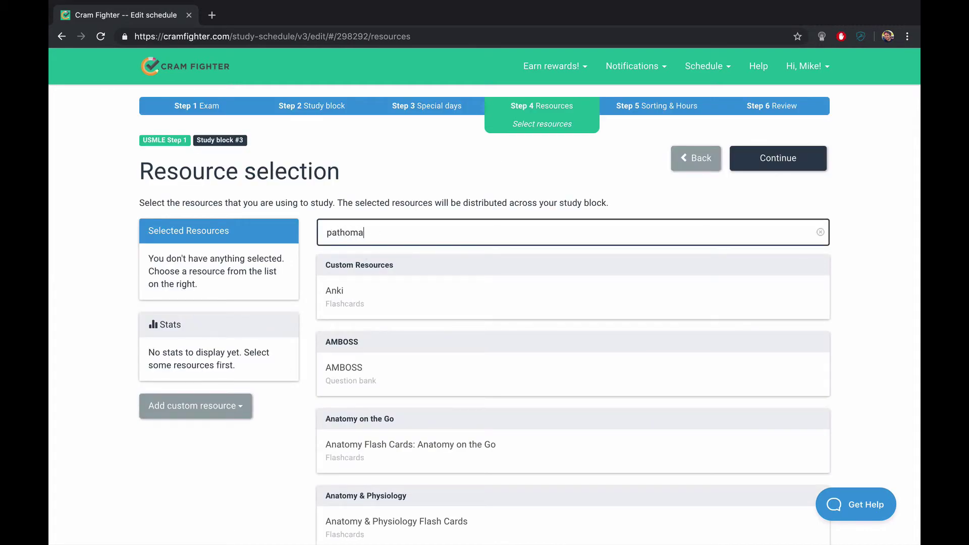
pyautogui.scroll(-2, 383, 470)
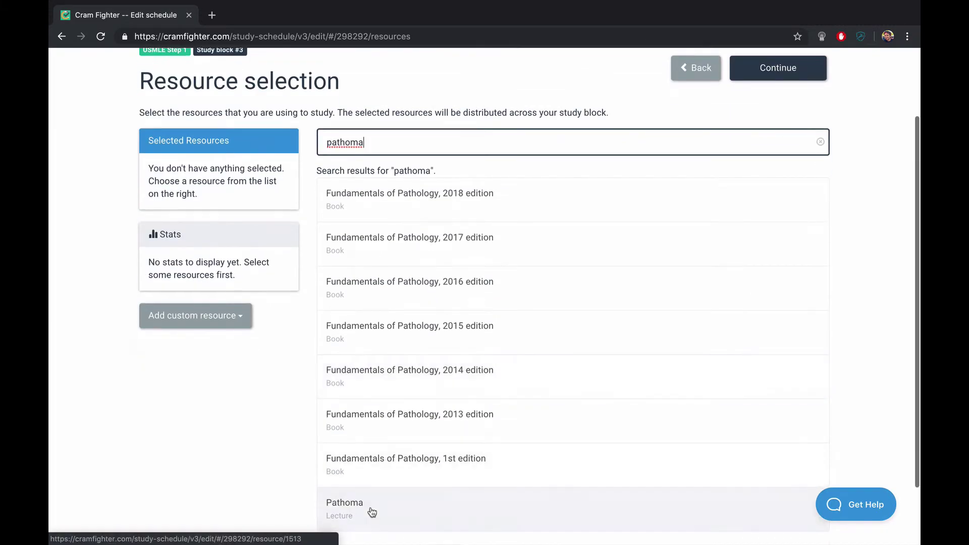
pyautogui.click(372, 512)
pyautogui.click(181, 218)
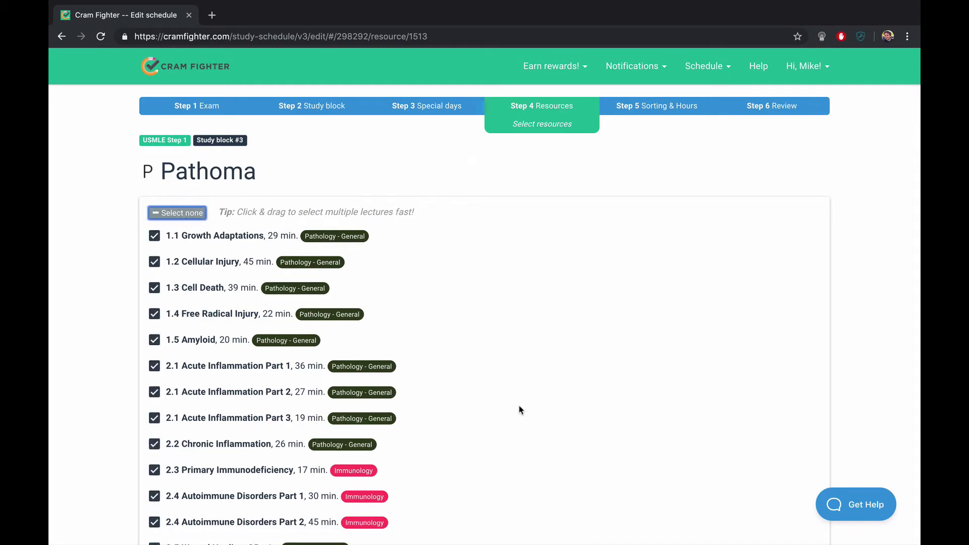
pyautogui.scroll(-20, 519, 409)
pyautogui.scroll(-20, 519, 407)
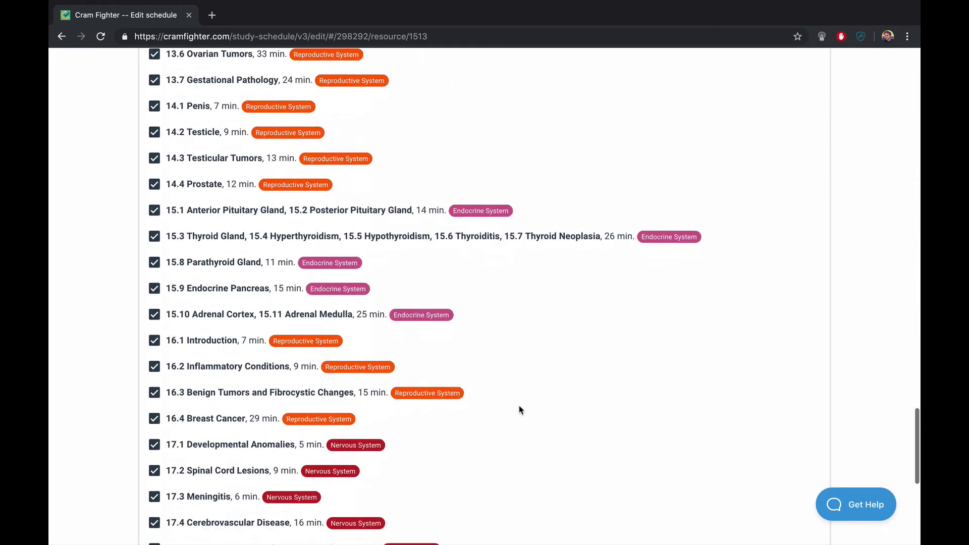
pyautogui.click(271, 499)
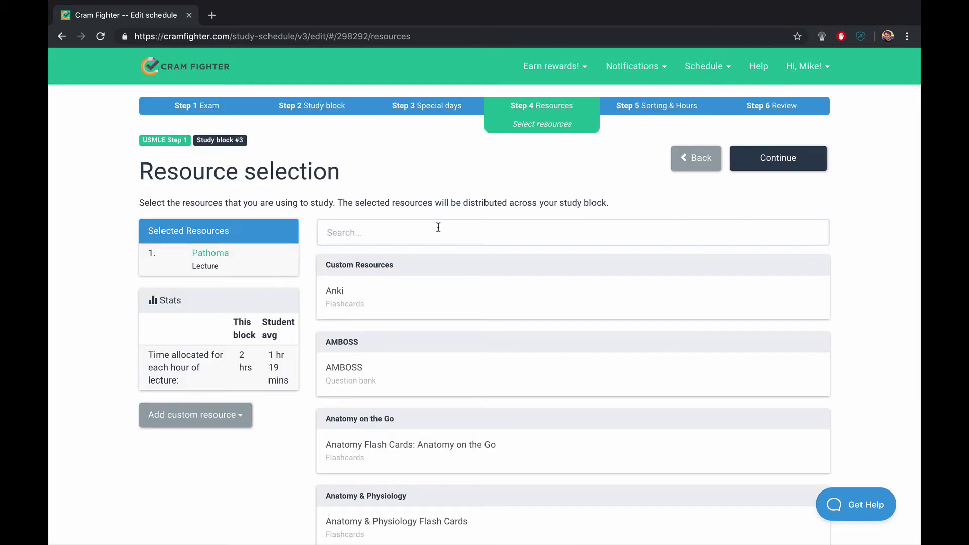
# Add all chapters of First Aid for the USMLE Step 1, 2019 edition to the block.
pyautogui.click(430, 230)
pyautogui.write('first aid')
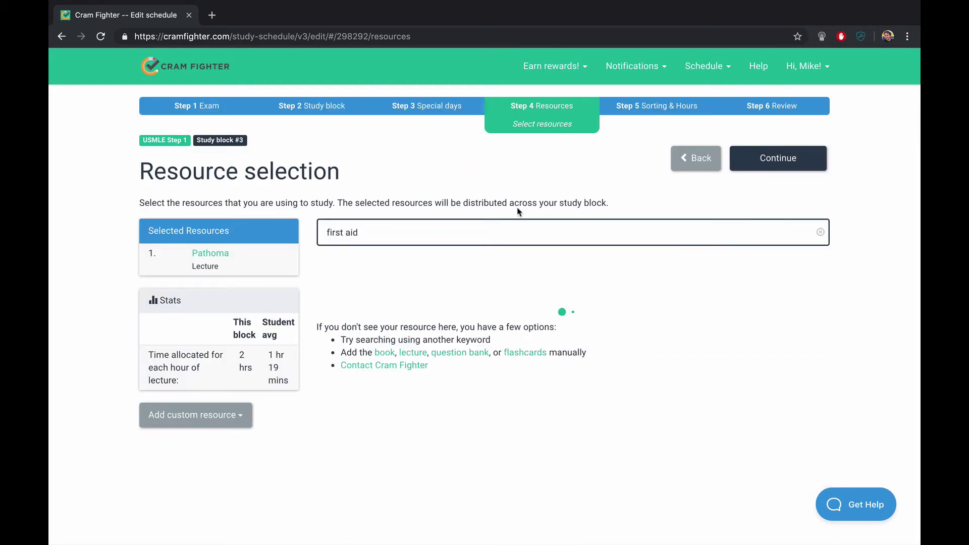
pyautogui.scroll(-7, 579, 207)
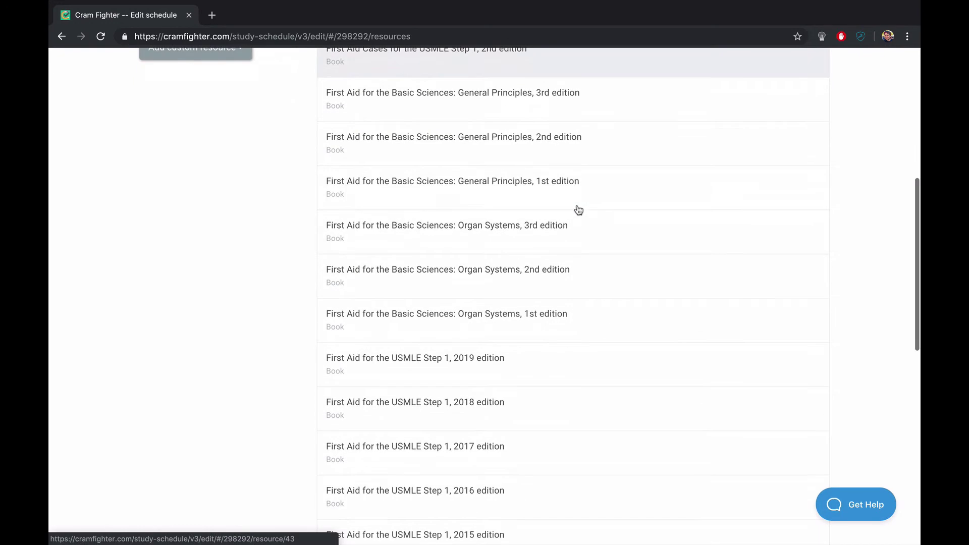
pyautogui.click(515, 368)
pyautogui.click(170, 215)
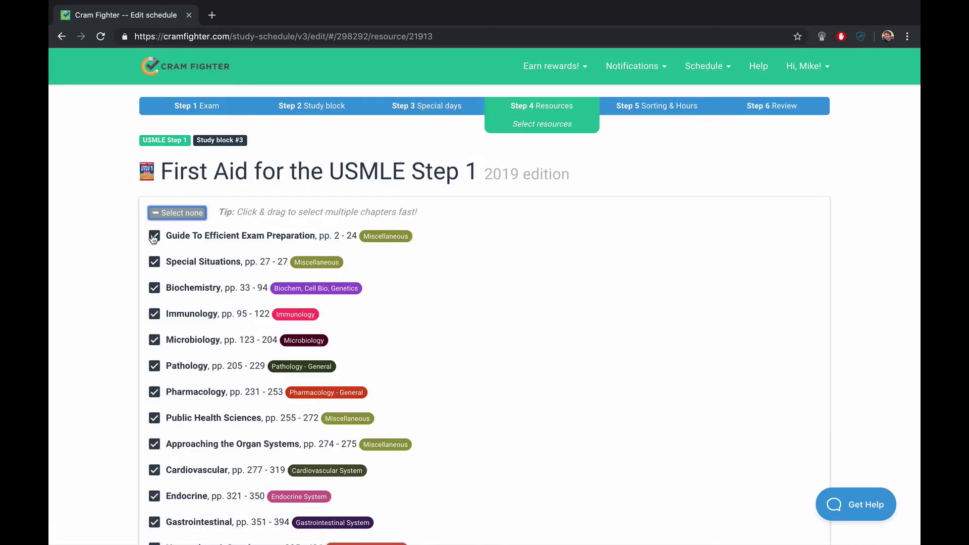
pyautogui.moveTo(154, 235); pyautogui.dragTo(154, 262)
pyautogui.scroll(-6, 111, 347)
pyautogui.click(271, 497)
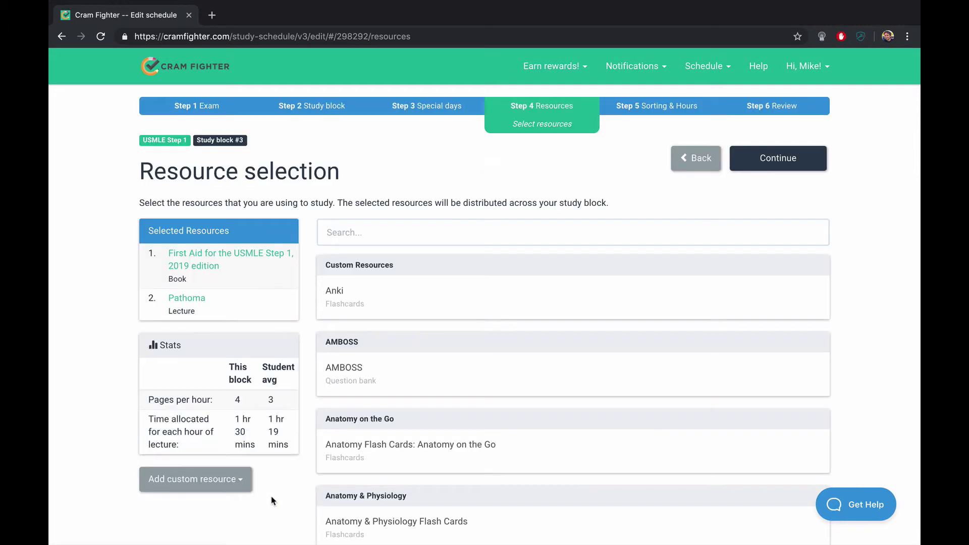
# Add UWorld to the block with 24 entered as the total number of questions.
pyautogui.click(374, 227)
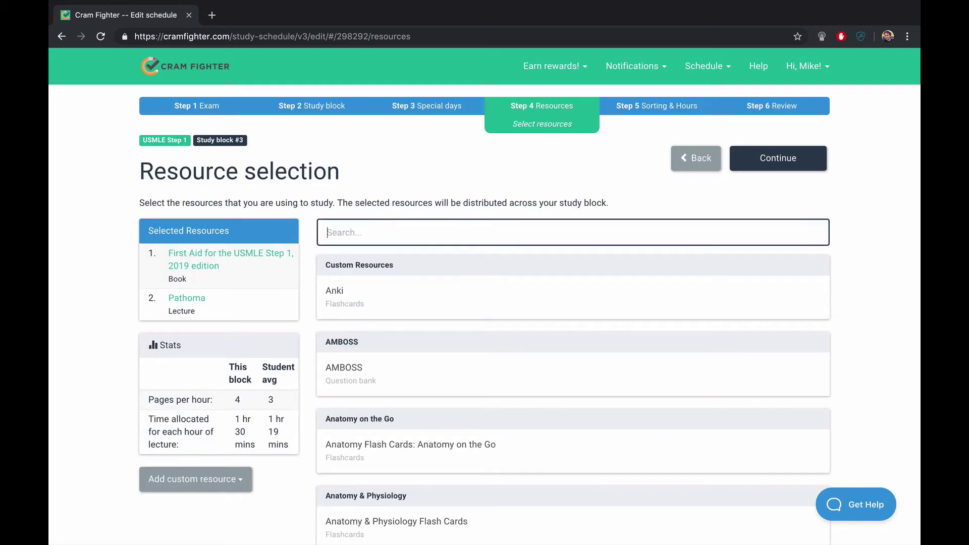
pyautogui.write('uworld')
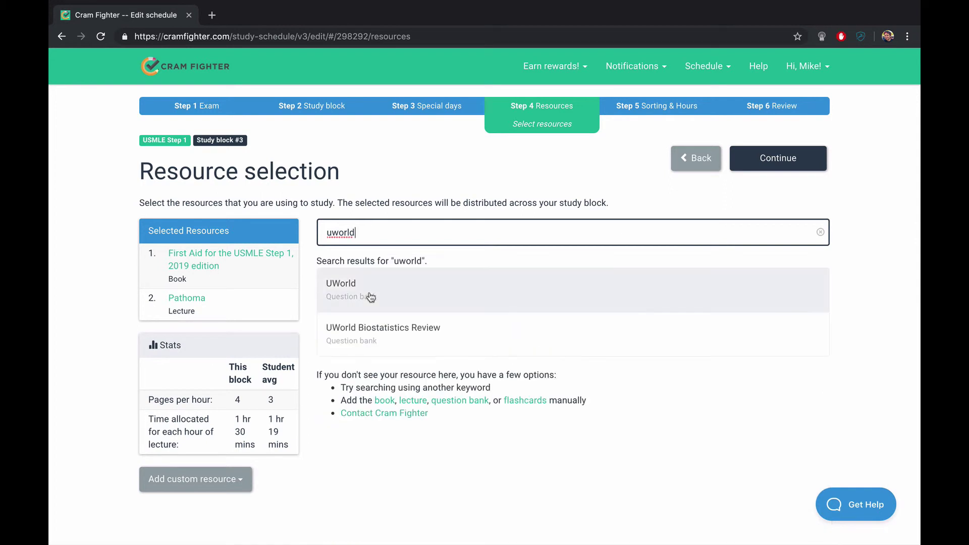
pyautogui.click(371, 292)
pyautogui.click(342, 297)
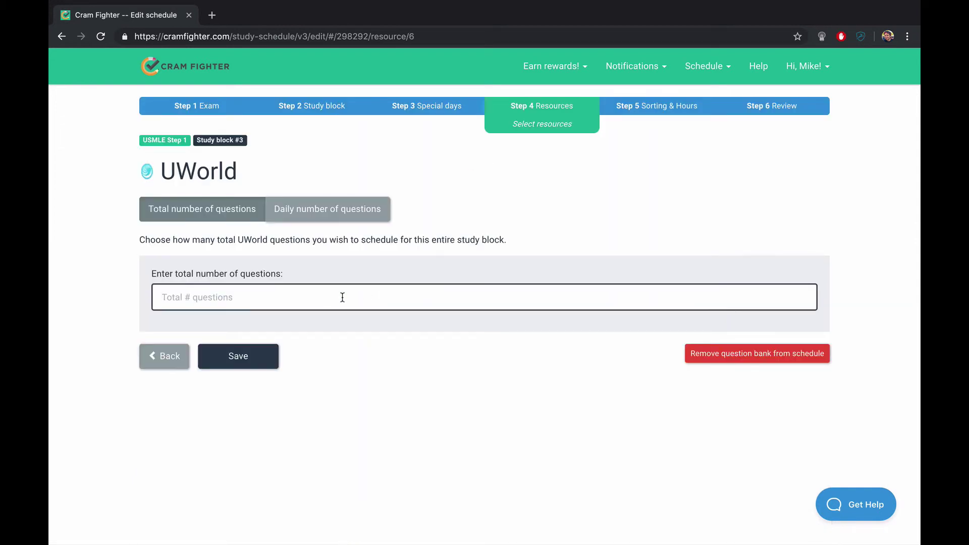
pyautogui.write('2400')
pyautogui.click(271, 360)
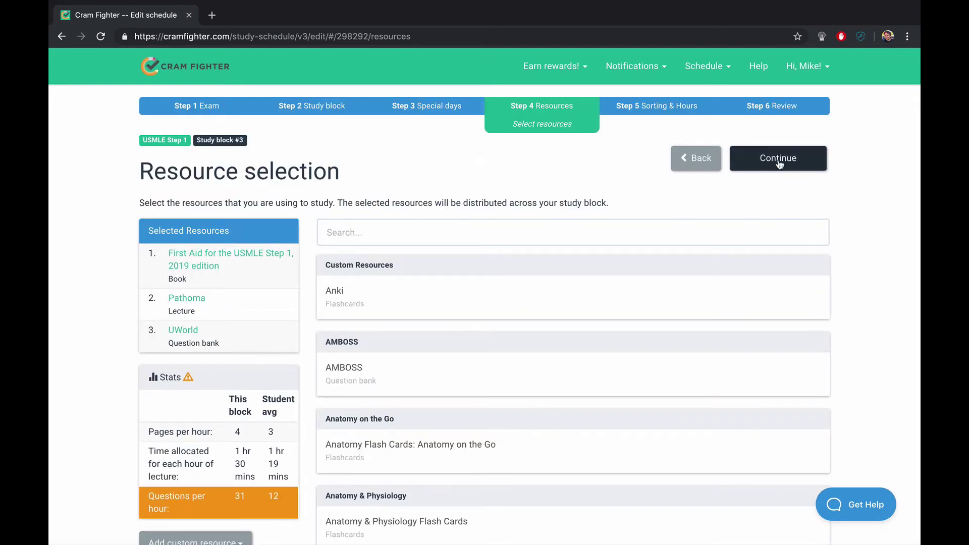
# Keep subject-then-resource sorting and review block #3's daily hours of 4 book/lecture and 3 question-bank.
pyautogui.click(779, 164)
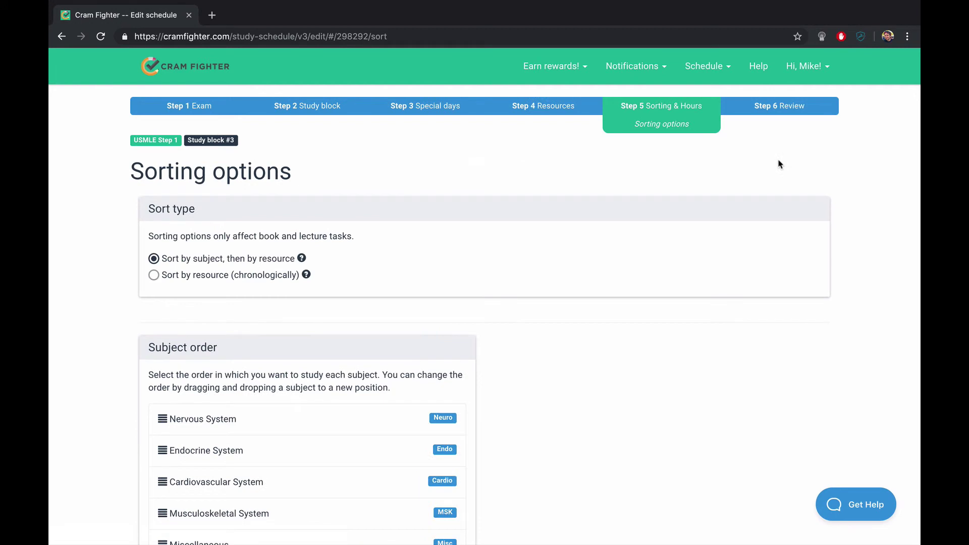
pyautogui.scroll(-7, 644, 402)
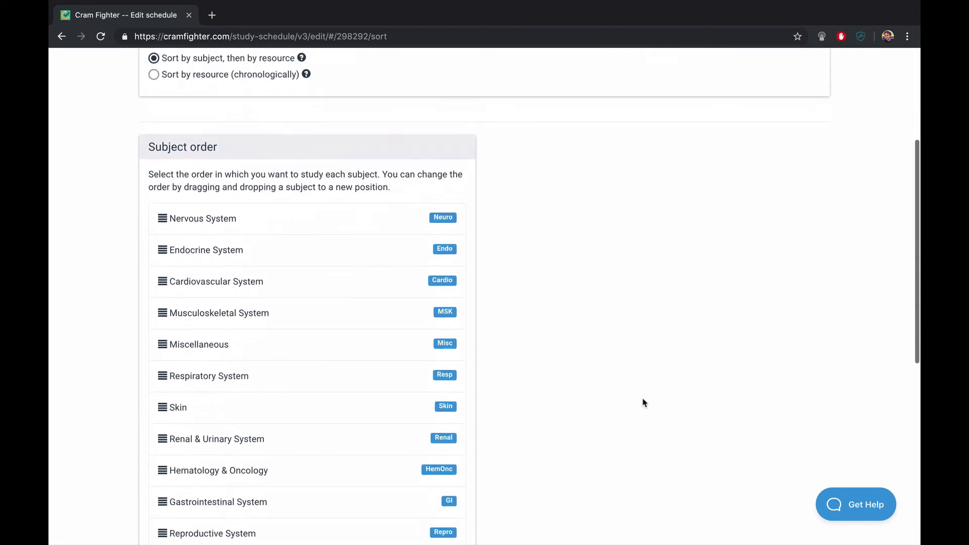
pyautogui.scroll(-2, 644, 403)
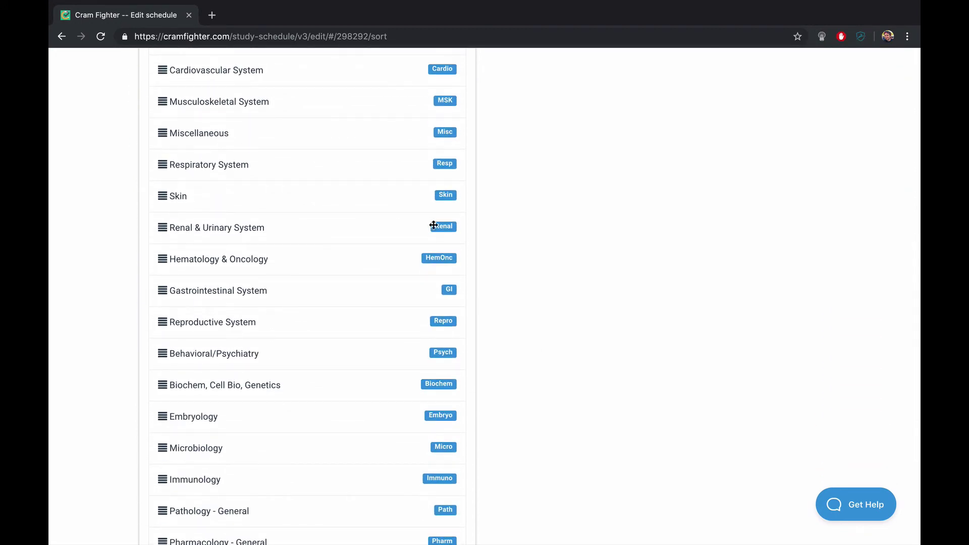
pyautogui.scroll(-4, 571, 316)
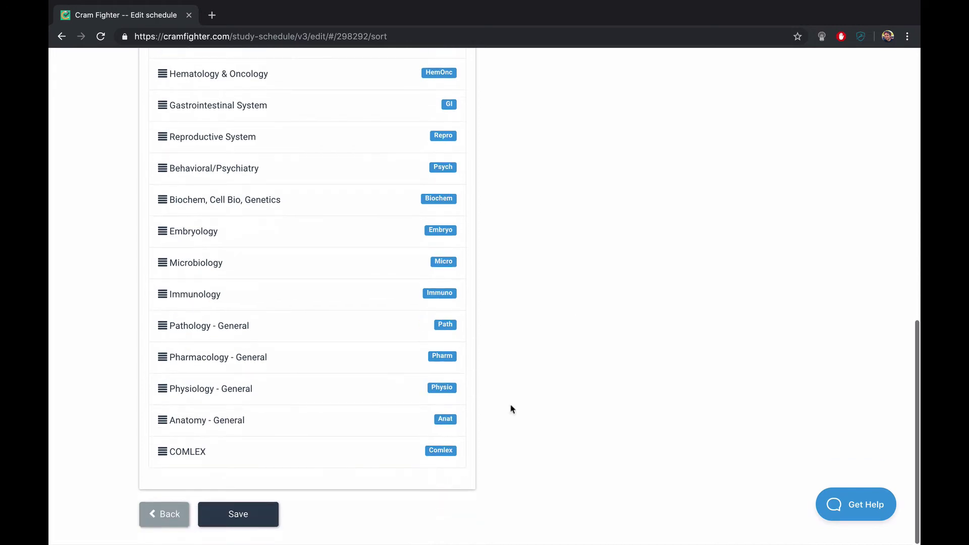
pyautogui.click(247, 523)
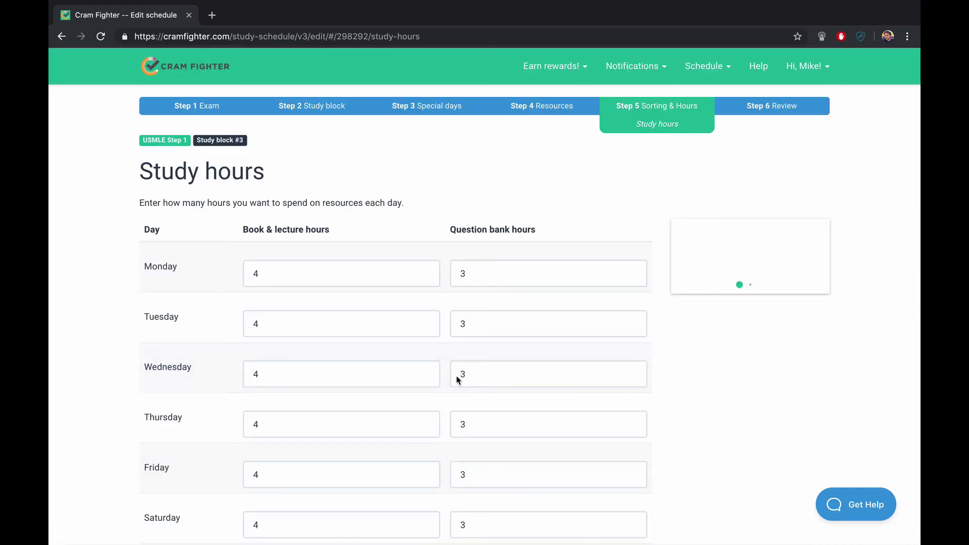
pyautogui.scroll(-1, 491, 362)
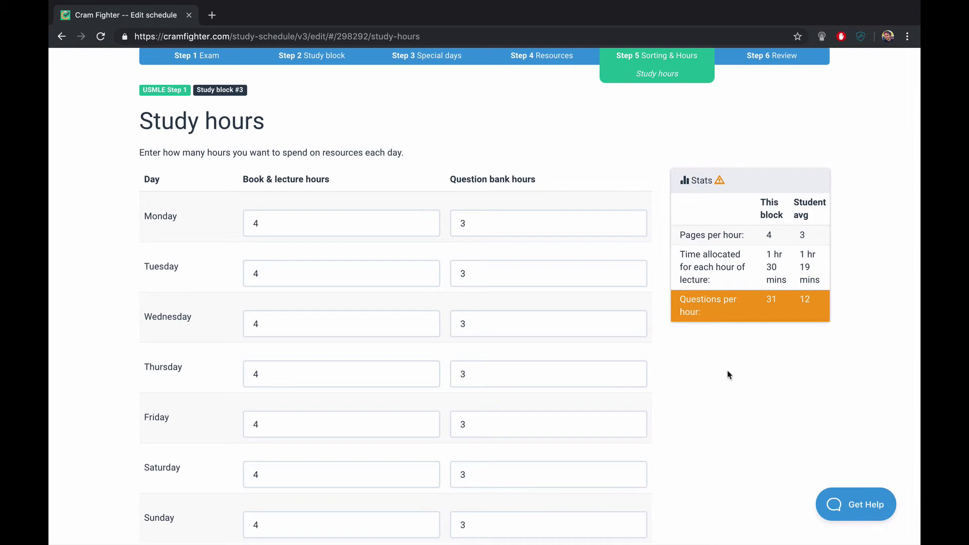
pyautogui.scroll(-2, 729, 375)
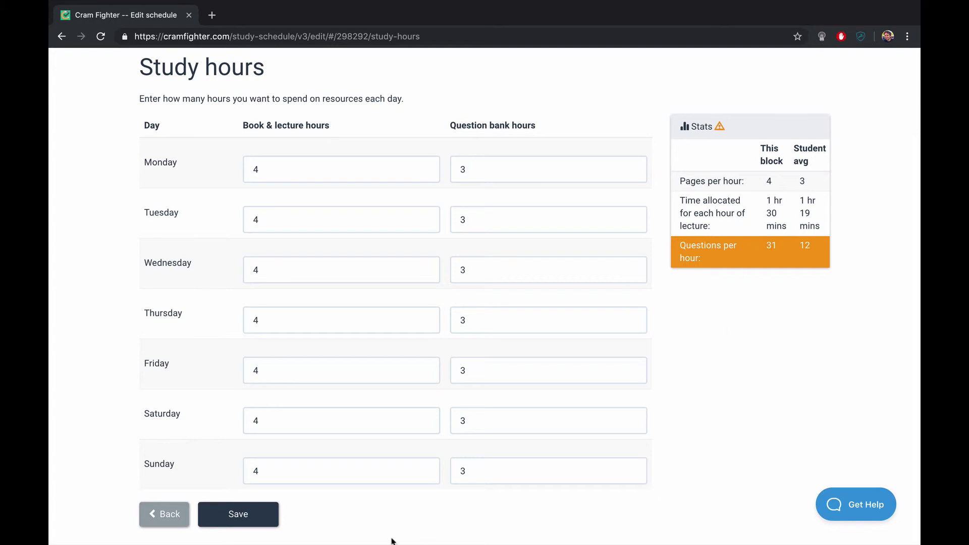
# Save block #3's study hours, review its 49 hours/week summary, and finish to view the schedule.
pyautogui.click(238, 515)
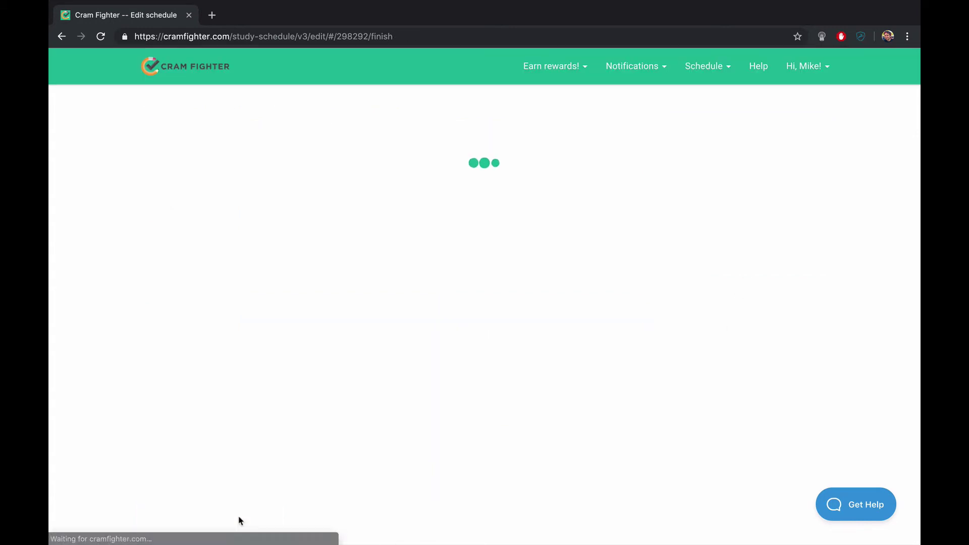
pyautogui.scroll(-2, 612, 445)
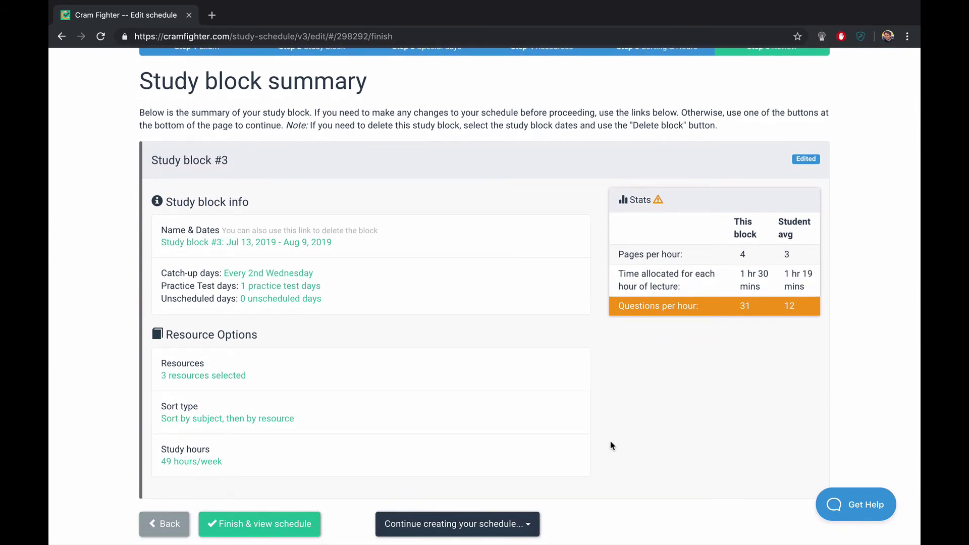
pyautogui.scroll(-1, 612, 445)
pyautogui.scroll(1, 611, 446)
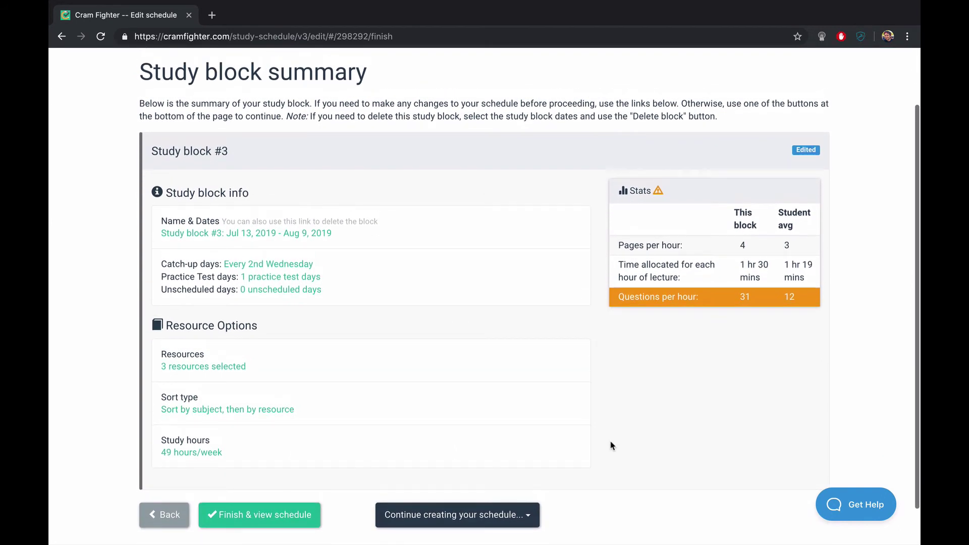
pyautogui.click(248, 527)
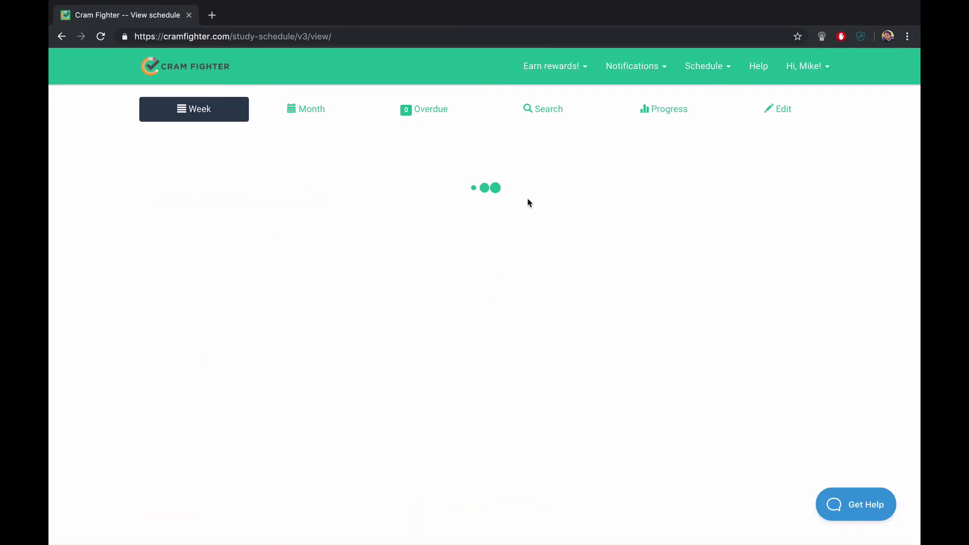
# On Friday, April 19, move Embryology below Pathology and mark Anatomy & Physiology (pp. 481-498) complete.
pyautogui.scroll(3, 125, 225)
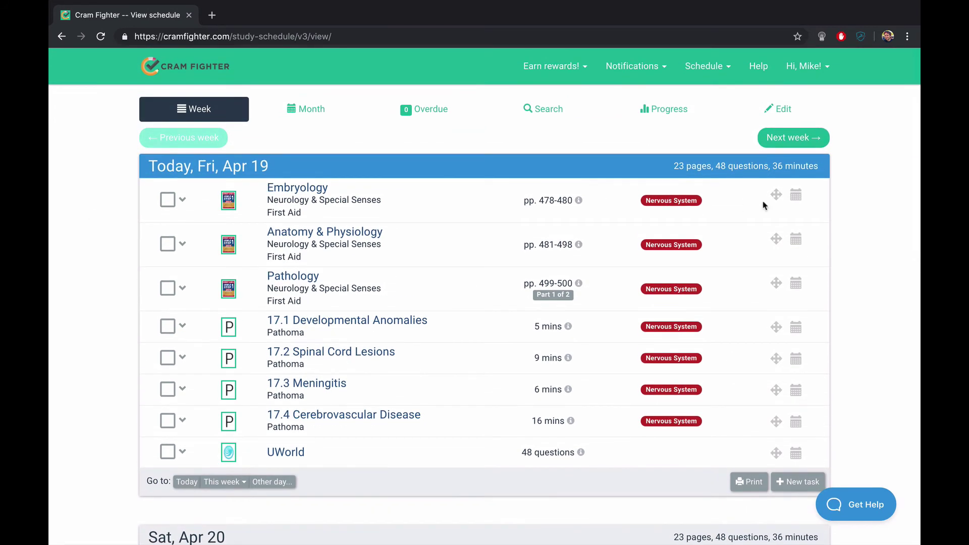
pyautogui.moveTo(776, 195); pyautogui.dragTo(773, 284)
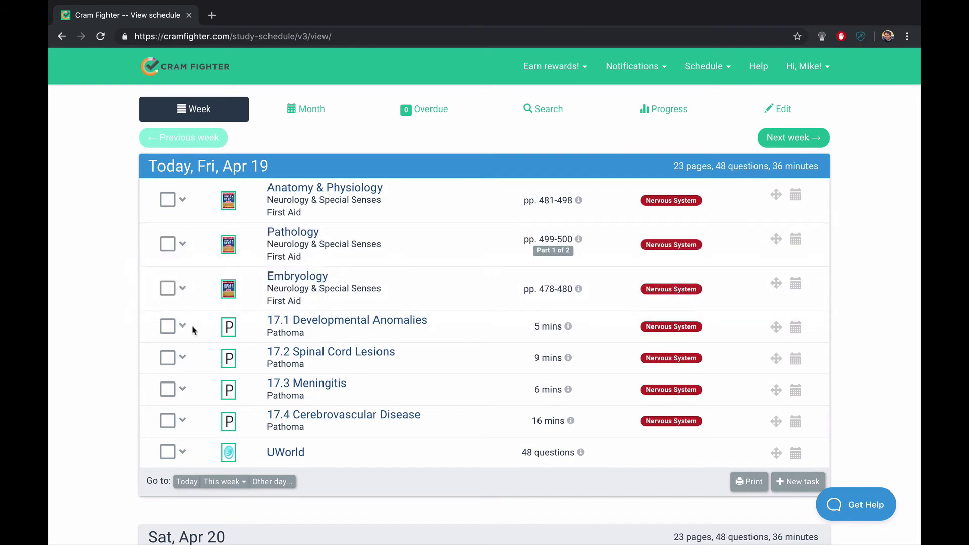
pyautogui.click(167, 200)
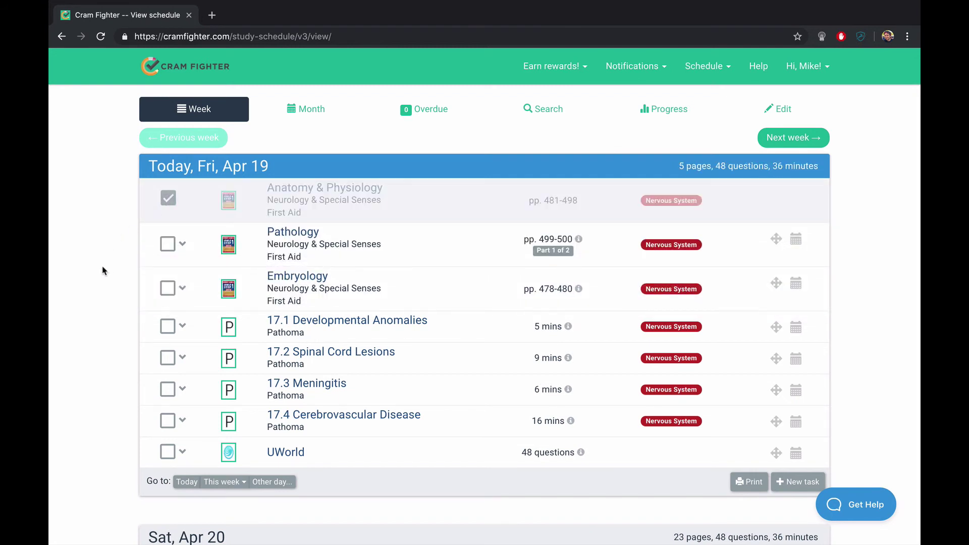
pyautogui.click(184, 244)
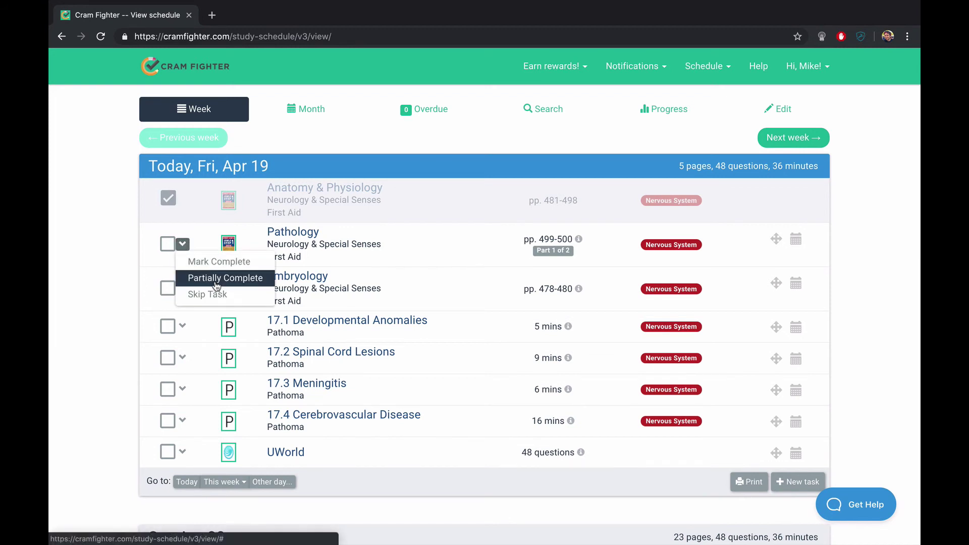
pyautogui.click(107, 283)
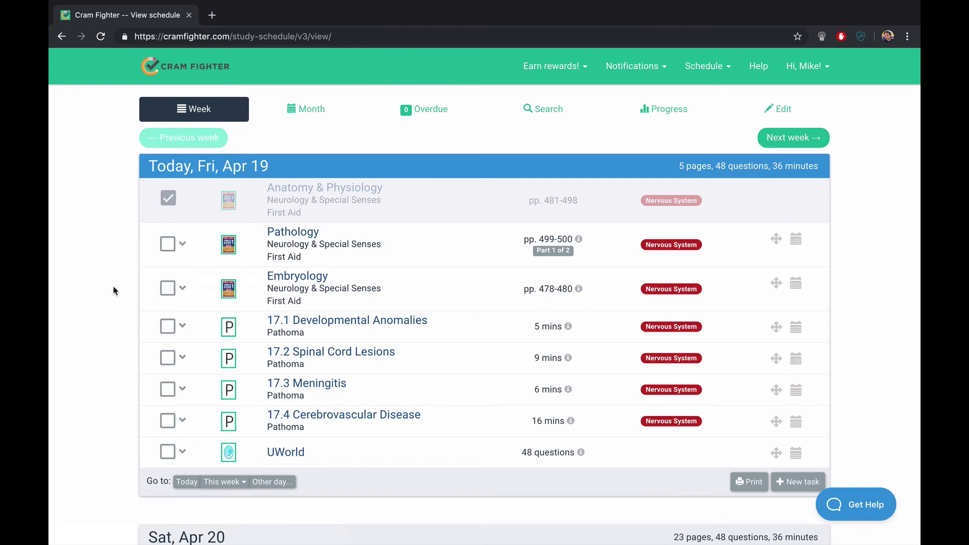
pyautogui.scroll(-2, 114, 291)
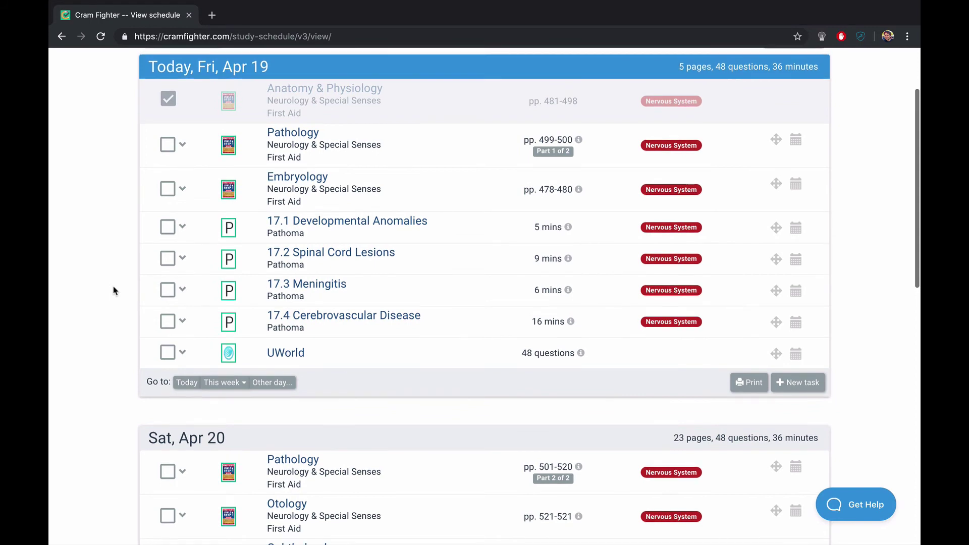
pyautogui.scroll(2, 114, 291)
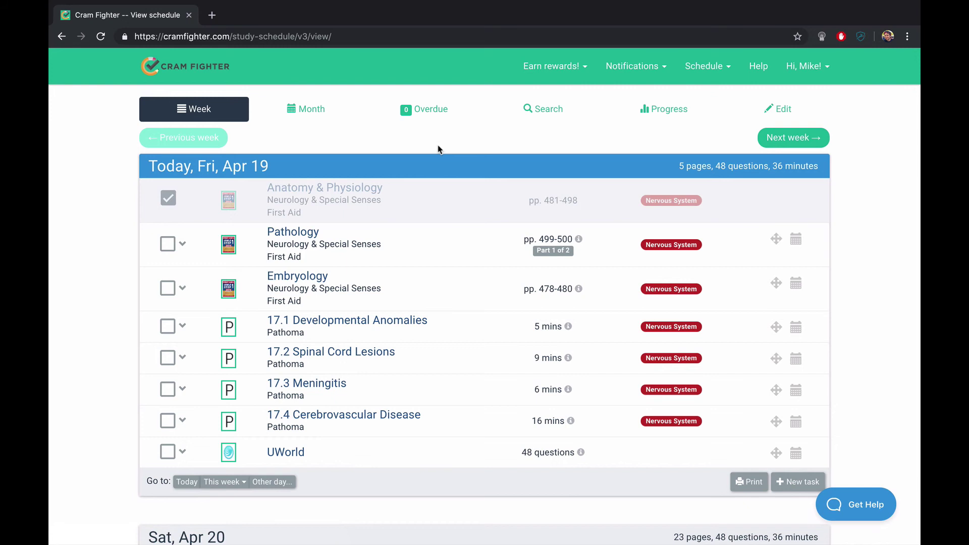
pyautogui.click(786, 106)
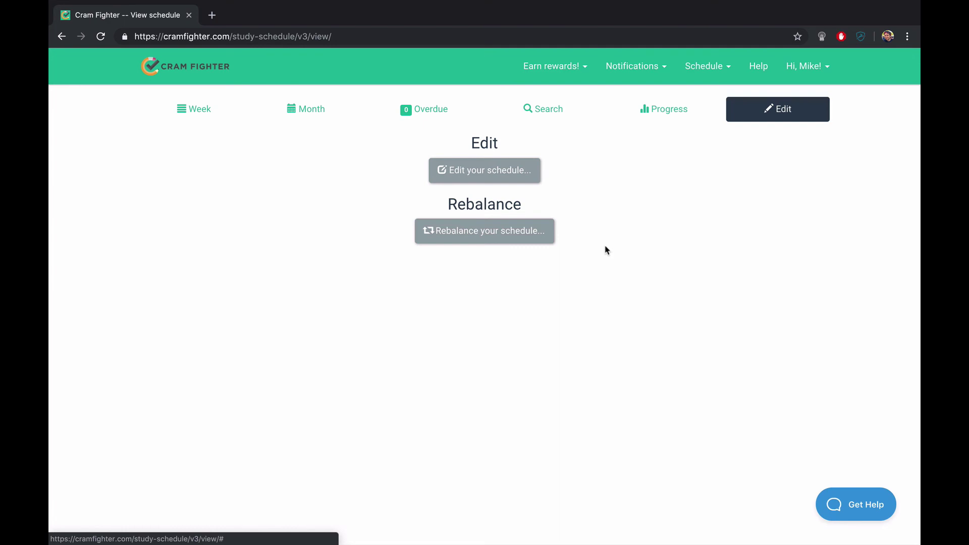
pyautogui.click(653, 115)
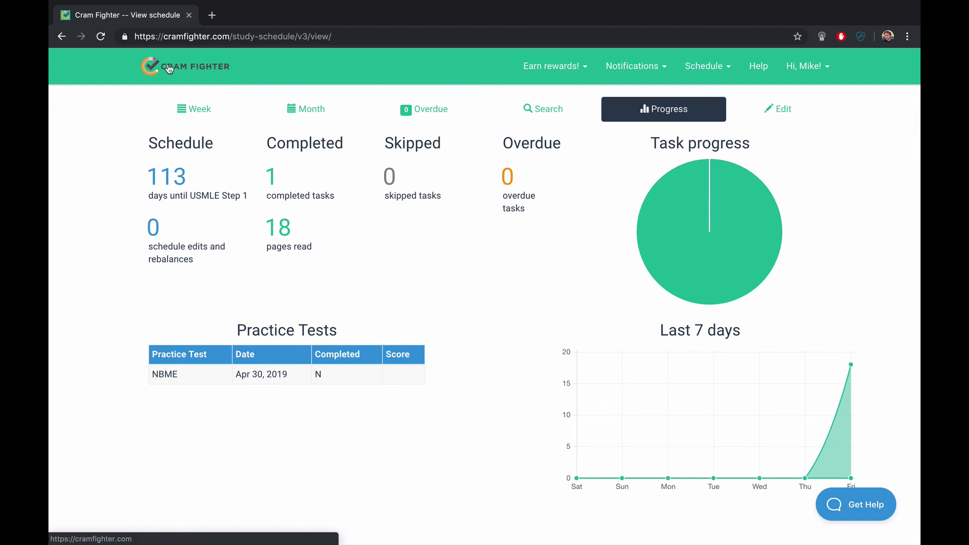
pyautogui.click(191, 114)
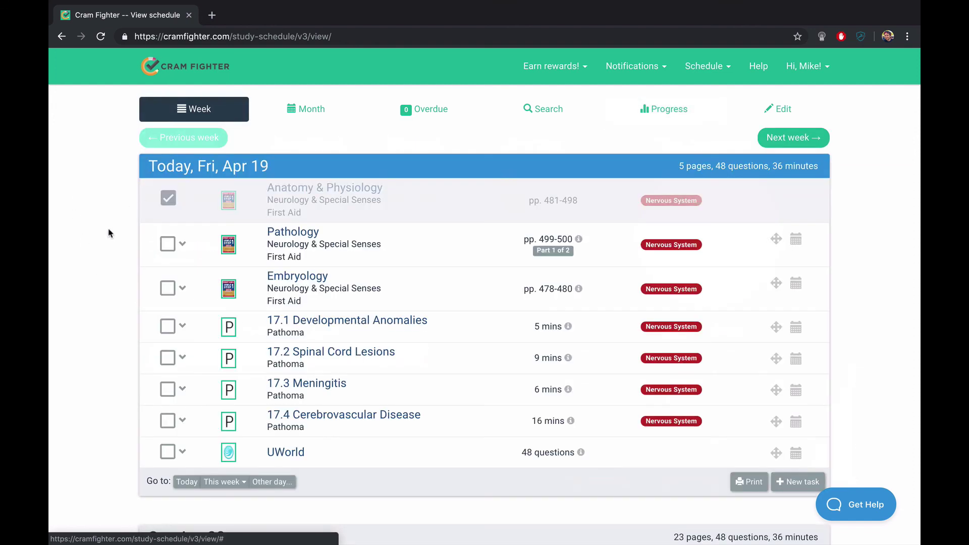